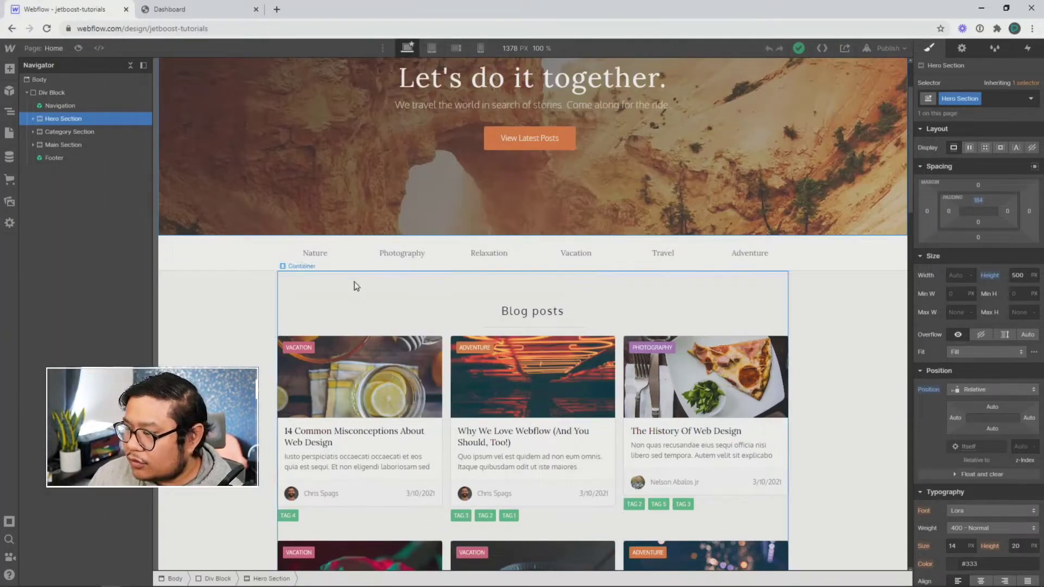
# Step: Review the Blog Posts collection fields, then select the tag list in the second post card
pyautogui.click(10, 156)
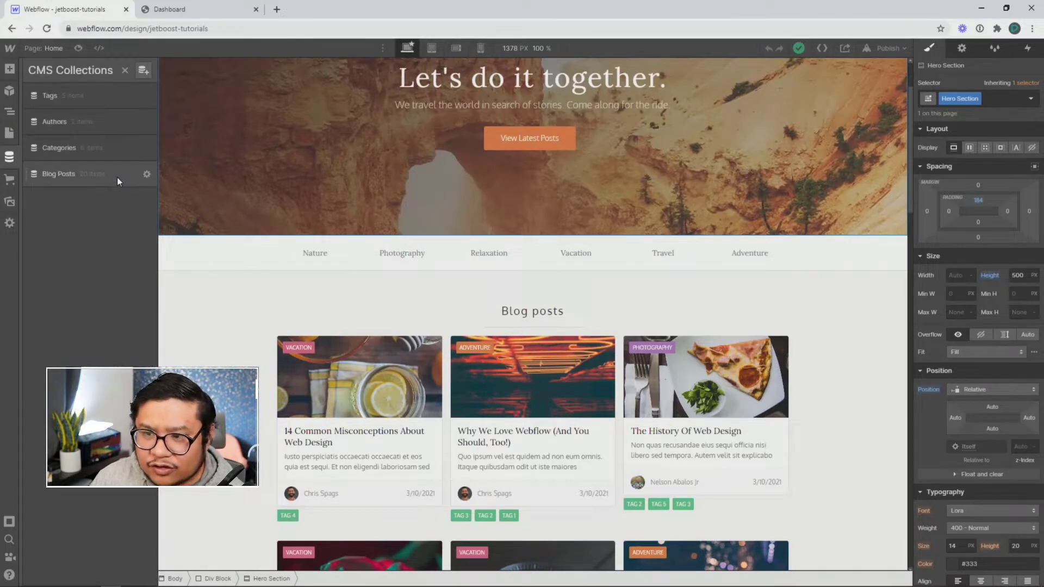
pyautogui.click(146, 173)
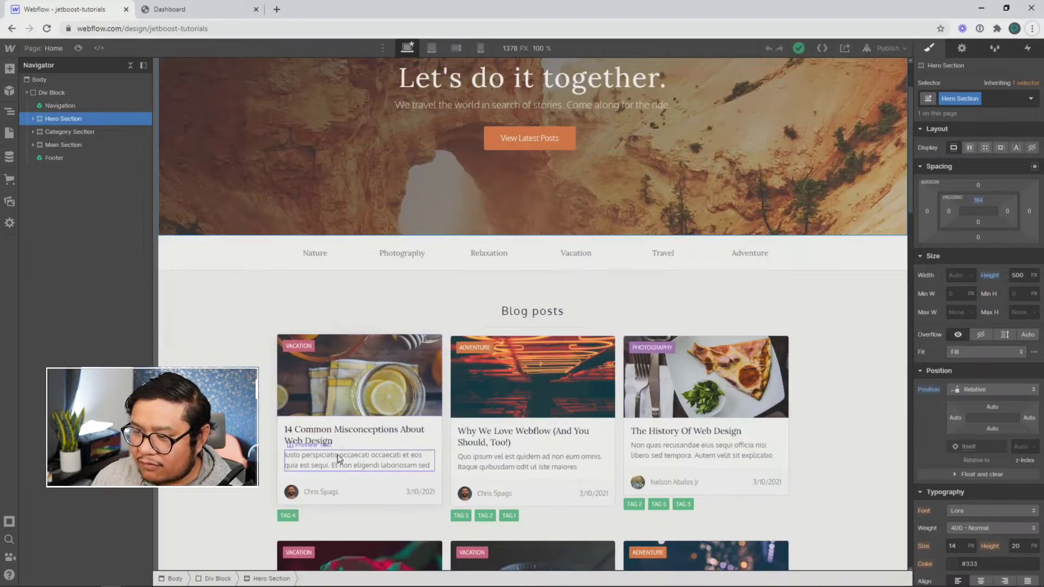
pyautogui.scroll(-2, 336, 465)
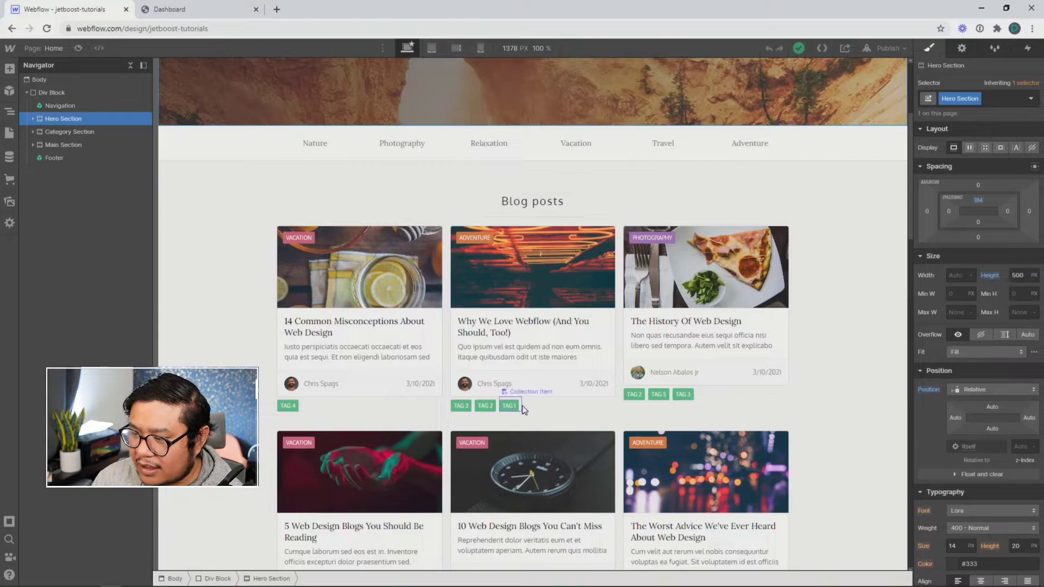
pyautogui.click(542, 410)
pyautogui.click(541, 410)
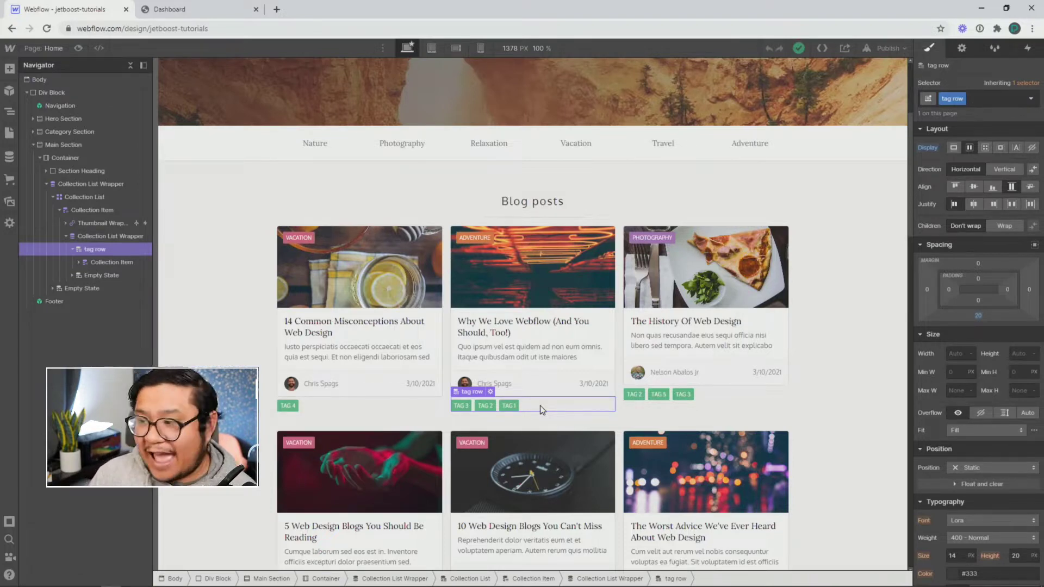
pyautogui.press('d')
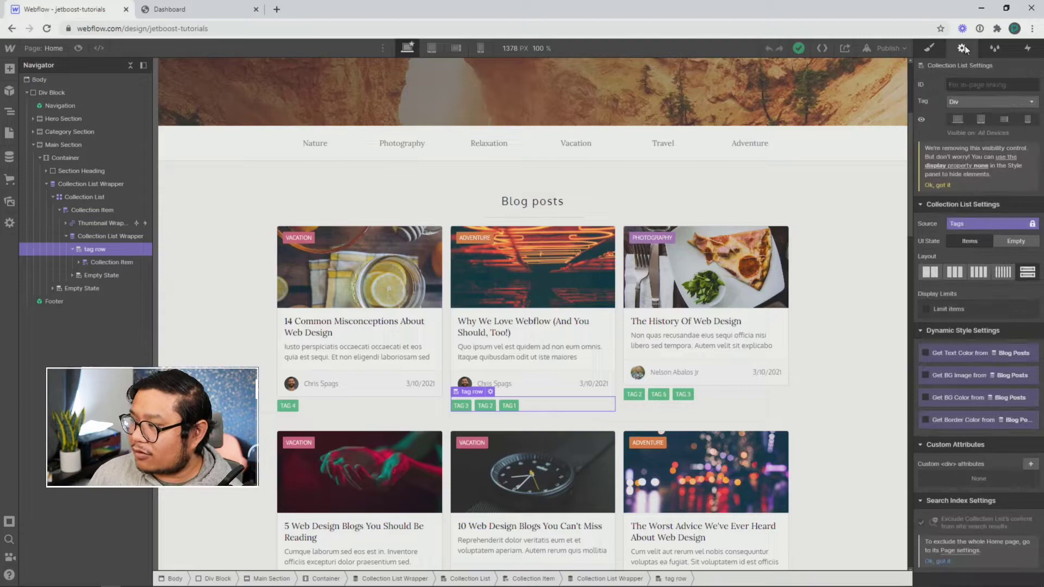
pyautogui.click(100, 184)
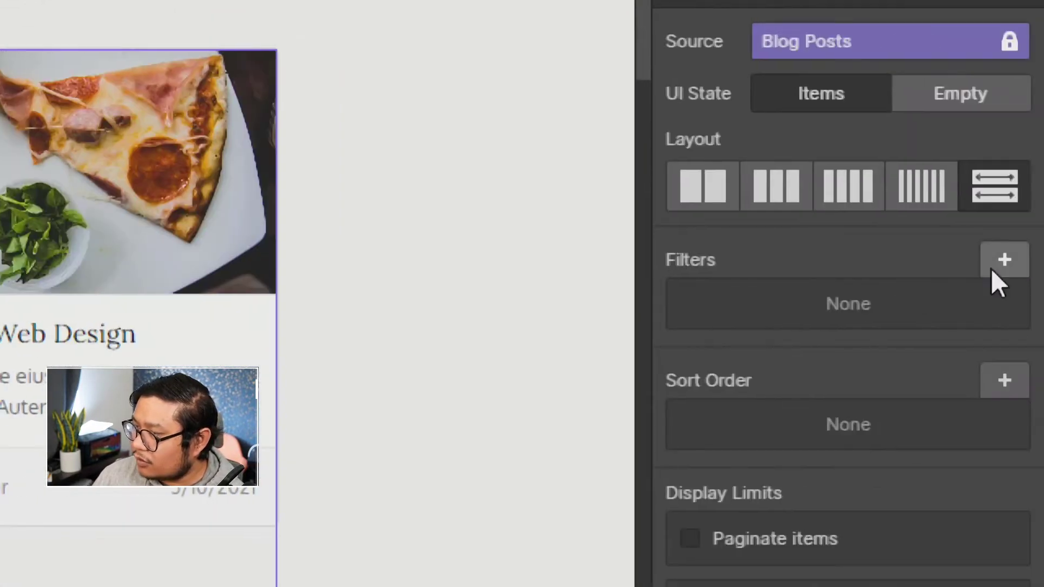
pyautogui.click(991, 269)
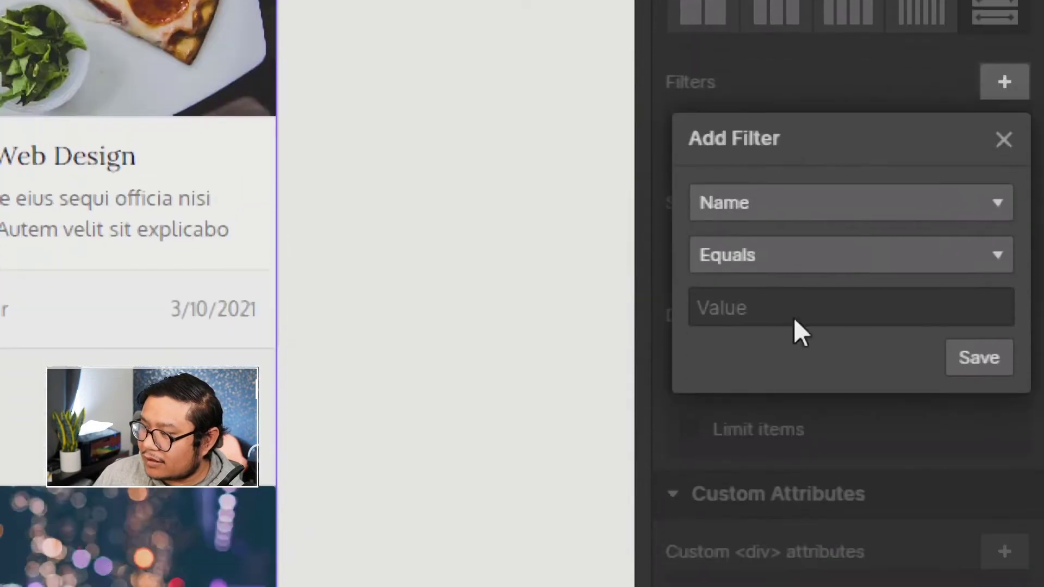
pyautogui.click(746, 200)
pyautogui.scroll(-3, 783, 467)
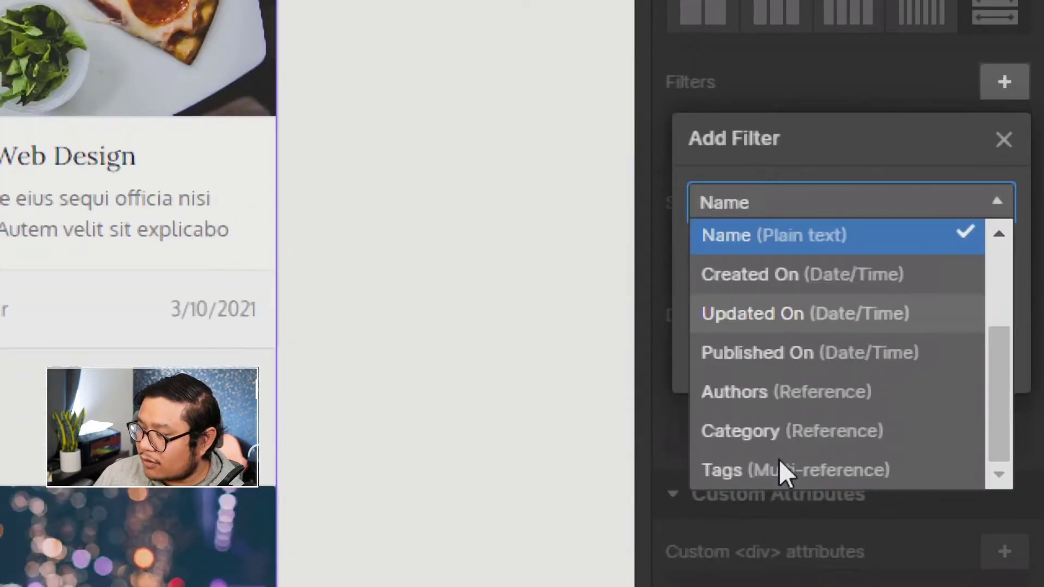
pyautogui.click(727, 470)
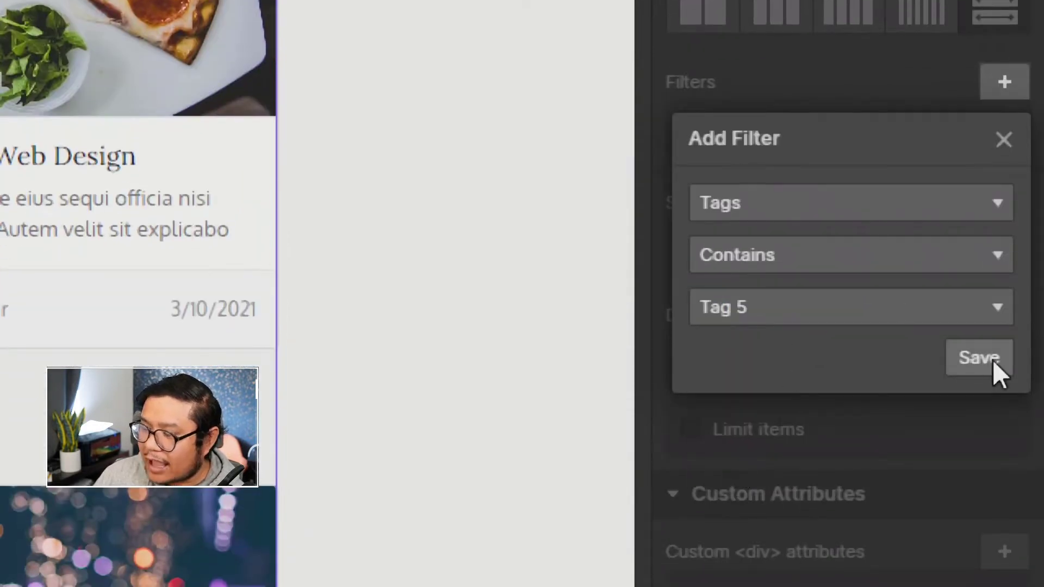
pyautogui.click(979, 357)
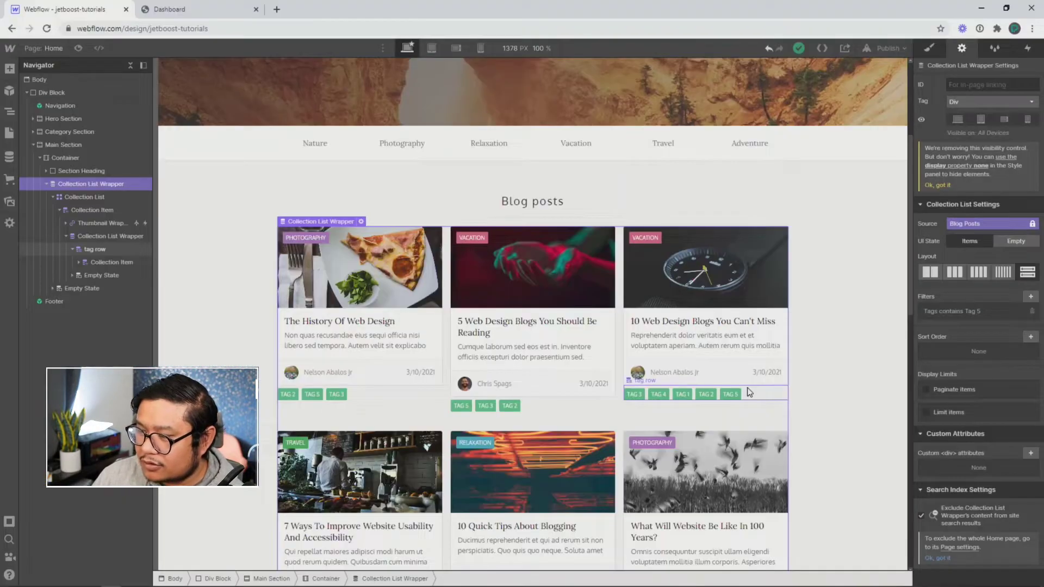
pyautogui.scroll(-5, 747, 387)
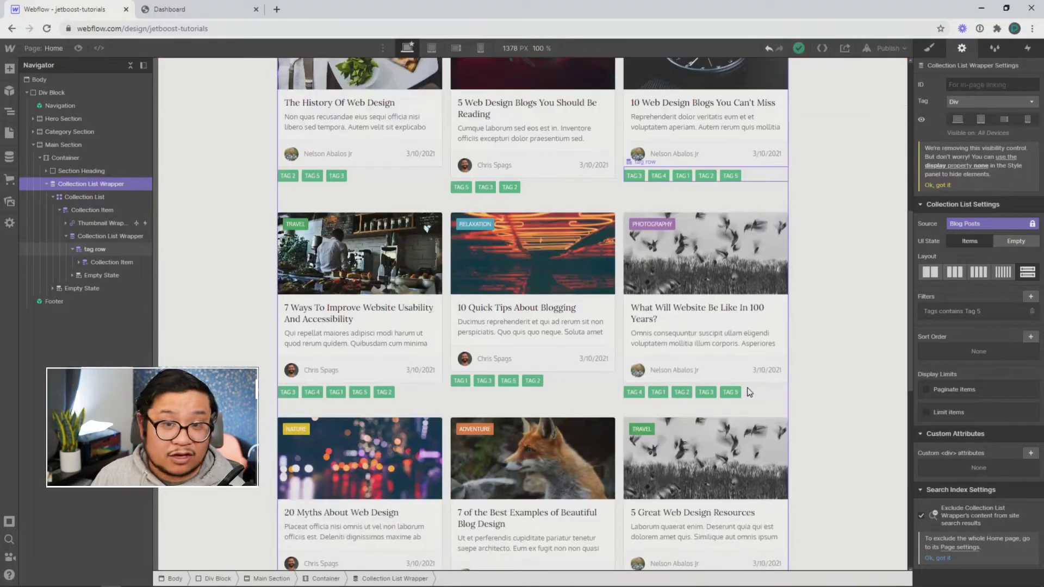
pyautogui.scroll(8, 747, 387)
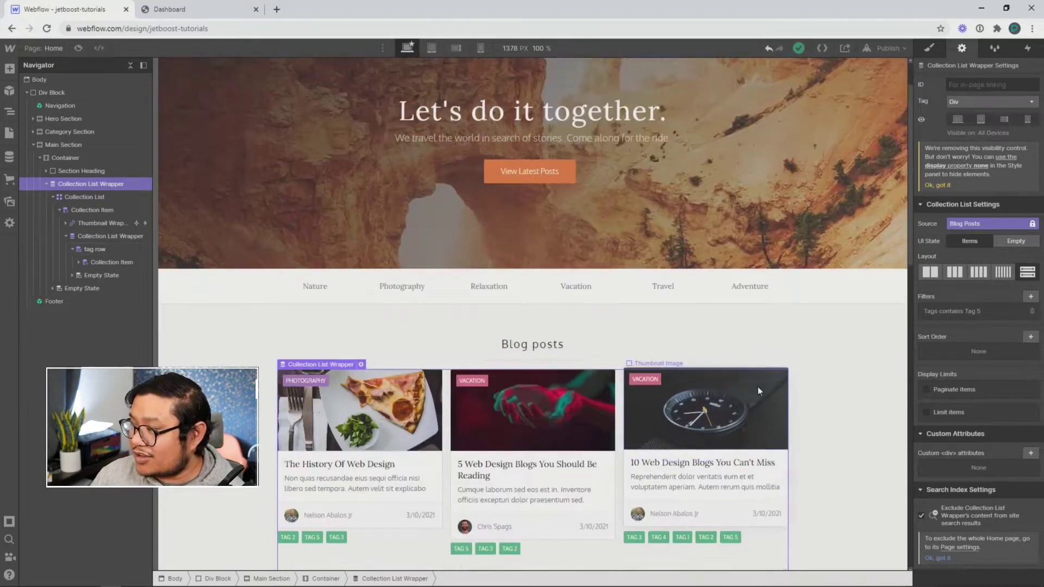
pyautogui.scroll(-1, 758, 387)
pyautogui.click(967, 310)
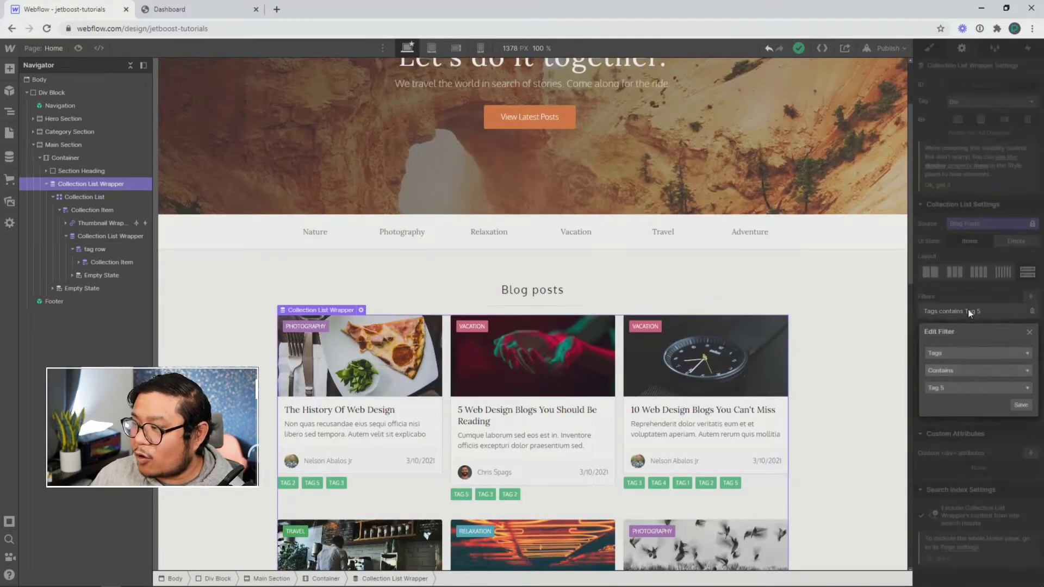
pyautogui.click(952, 386)
pyautogui.click(950, 414)
pyautogui.click(1020, 406)
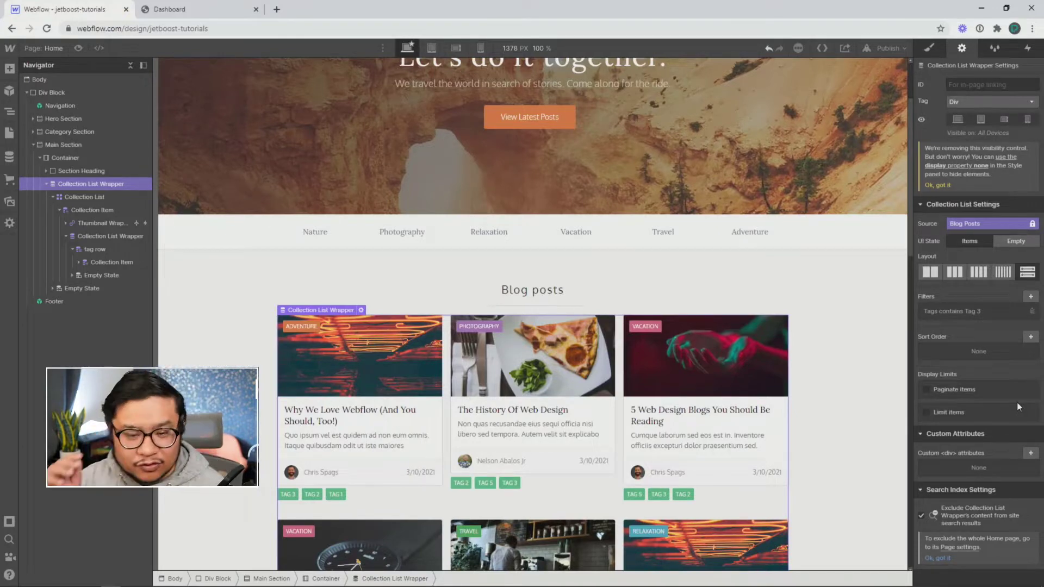
pyautogui.click(1032, 312)
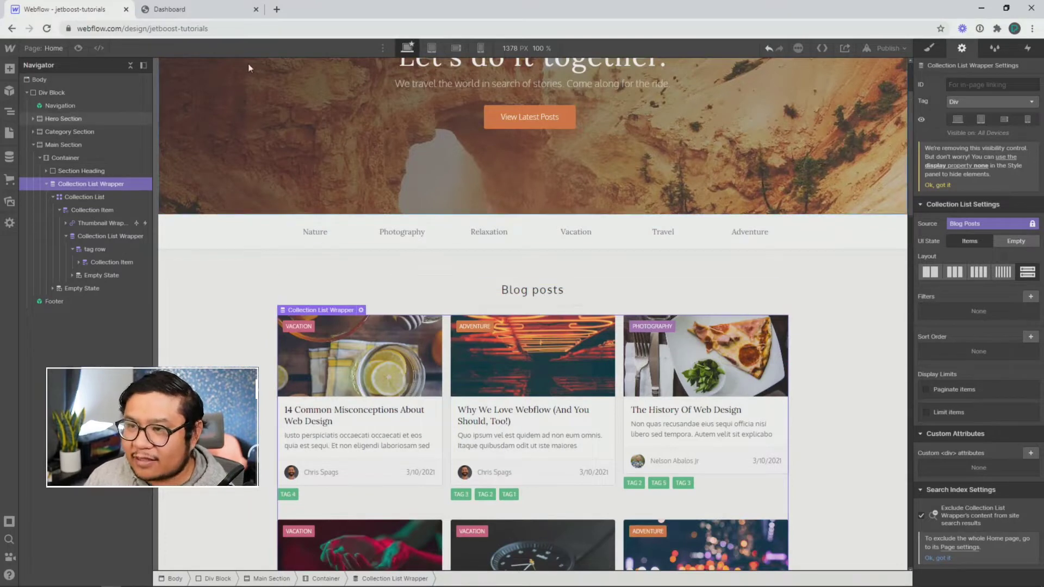
# Step: Start a new Dynamic List Filters booster in Jetboost
pyautogui.click(202, 14)
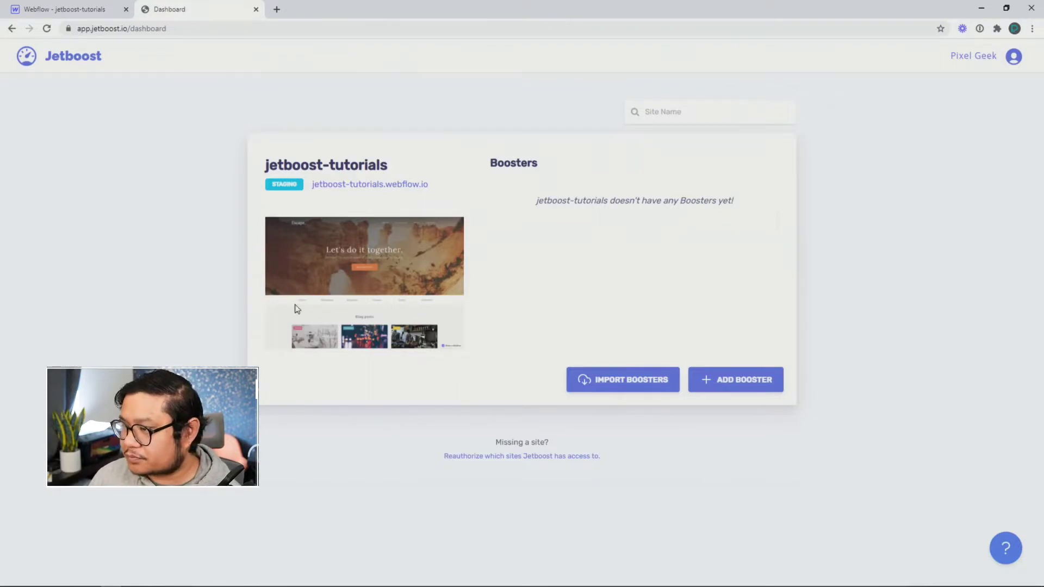
pyautogui.click(690, 379)
pyautogui.click(554, 220)
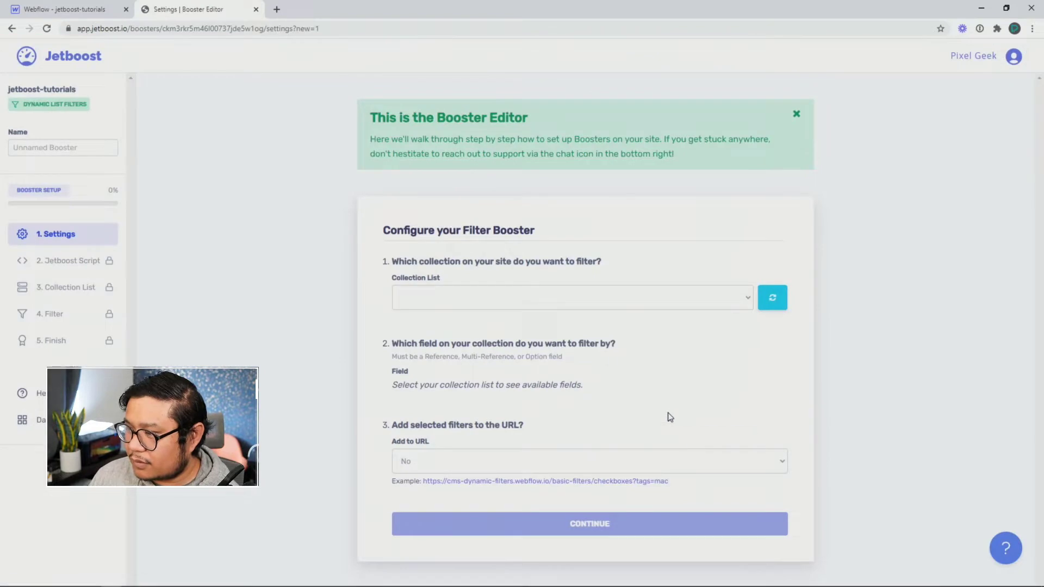
# Step: Filter the Blog Posts collection by Tags, with Add to URL set to Yes
pyautogui.click(485, 304)
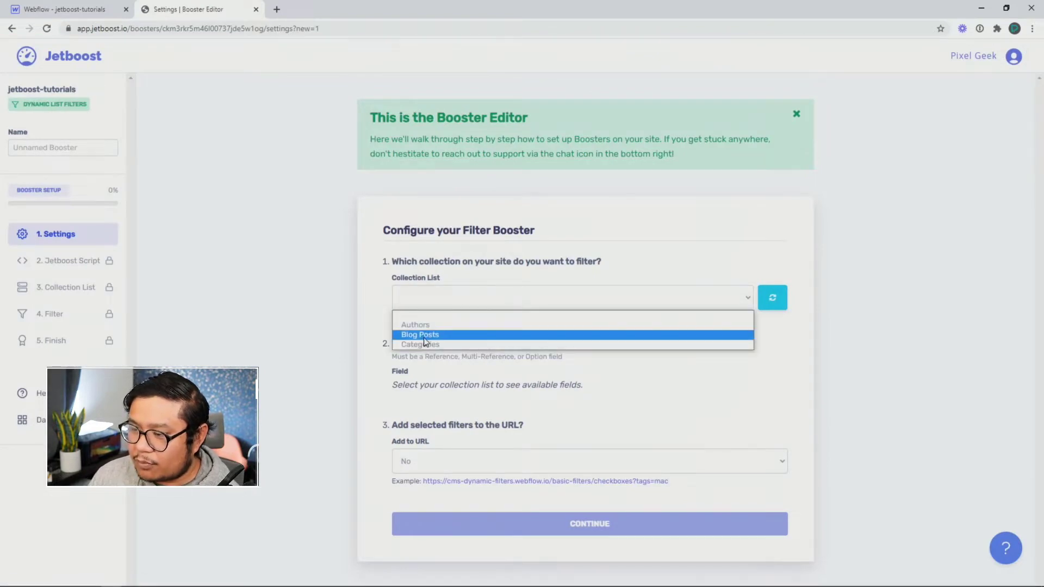
pyautogui.click(424, 336)
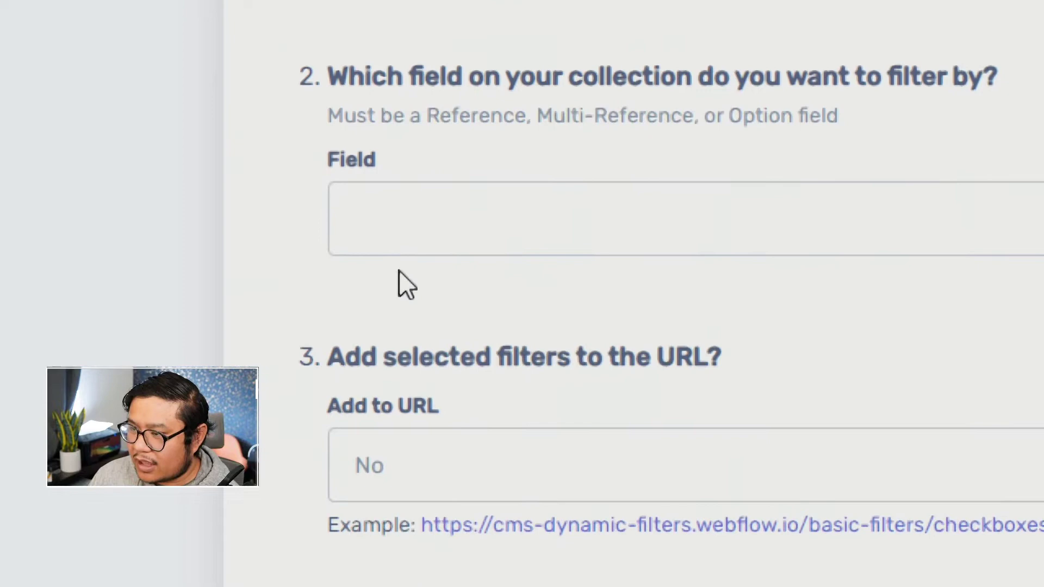
pyautogui.click(400, 250)
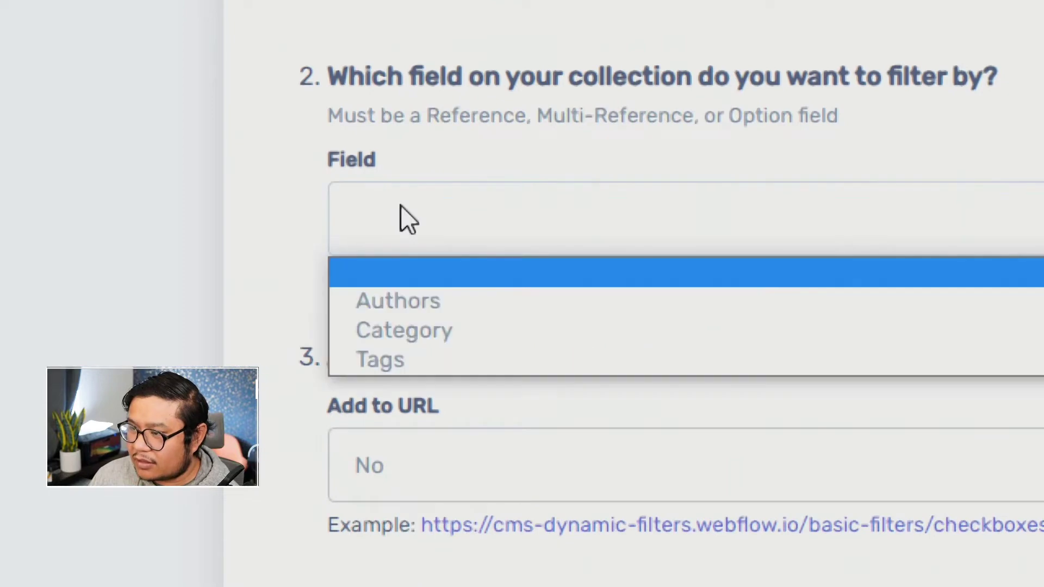
pyautogui.click(422, 359)
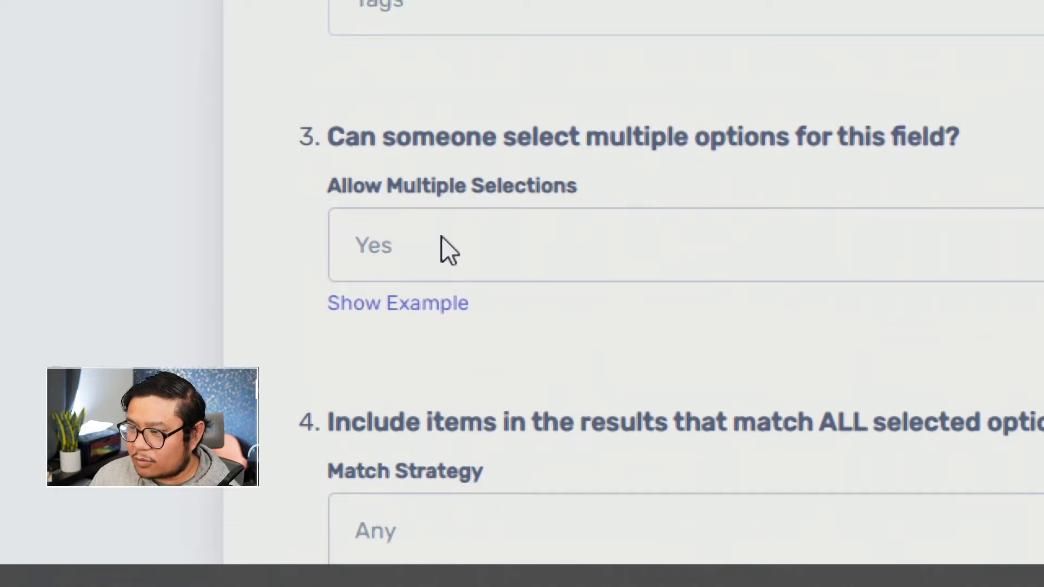
pyautogui.scroll(-3, 397, 368)
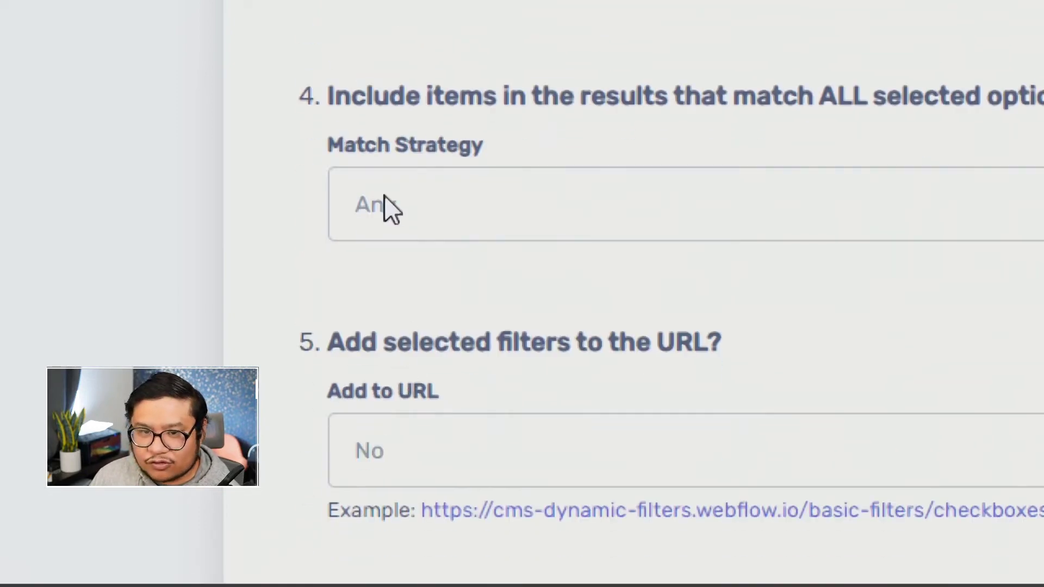
pyautogui.scroll(-4, 384, 195)
pyautogui.click(438, 249)
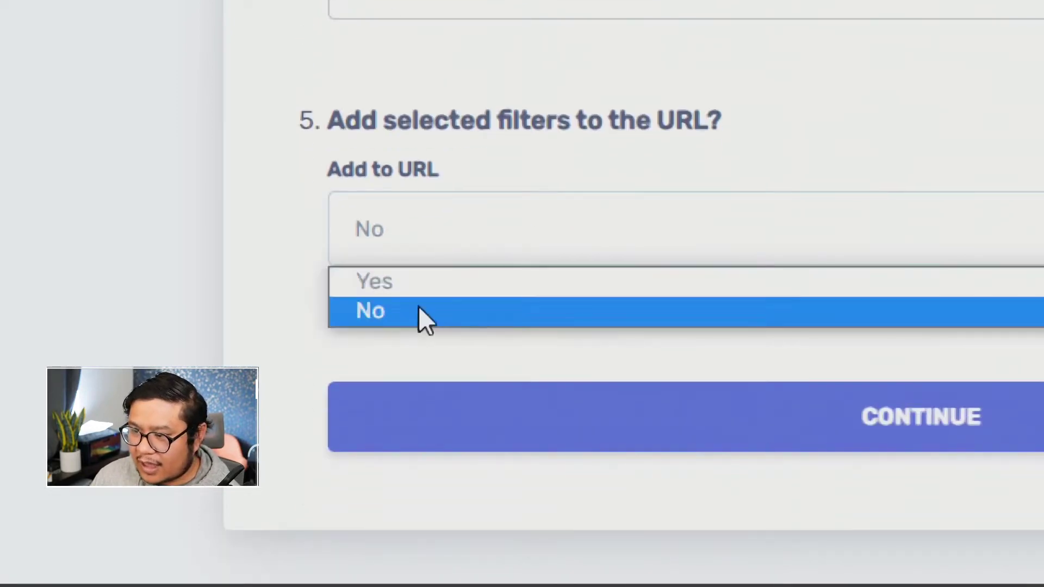
pyautogui.click(419, 283)
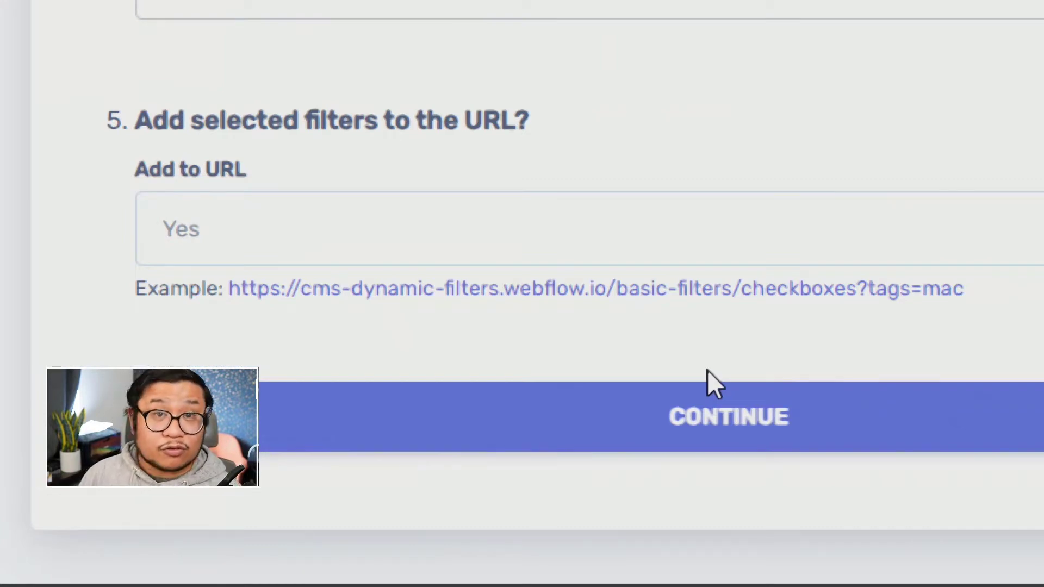
# Step: Save the filter settings, copy the Jetboost script, and go to Webflow's Custom Code settings
pyautogui.click(634, 422)
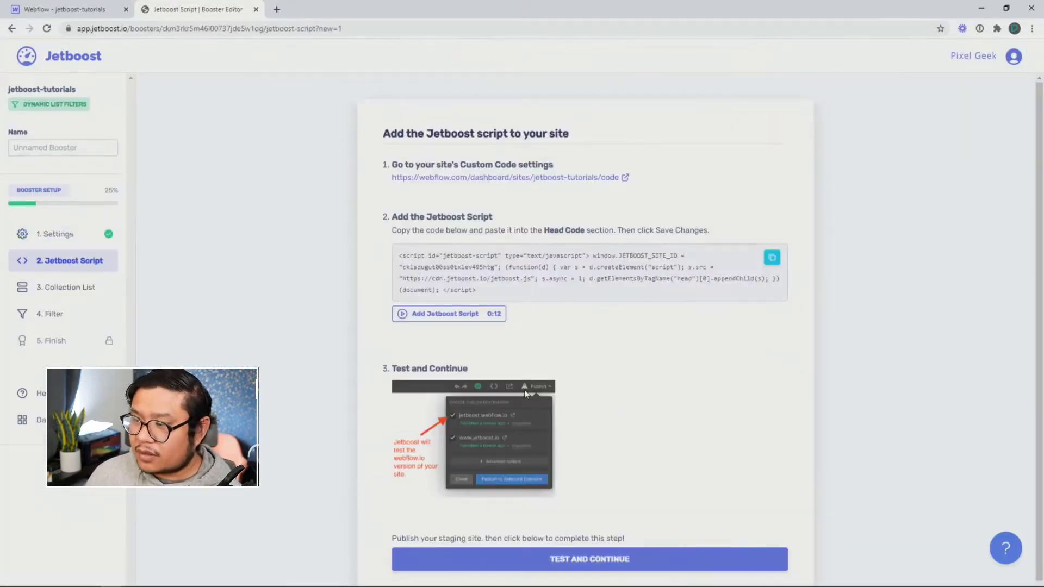
pyautogui.click(772, 258)
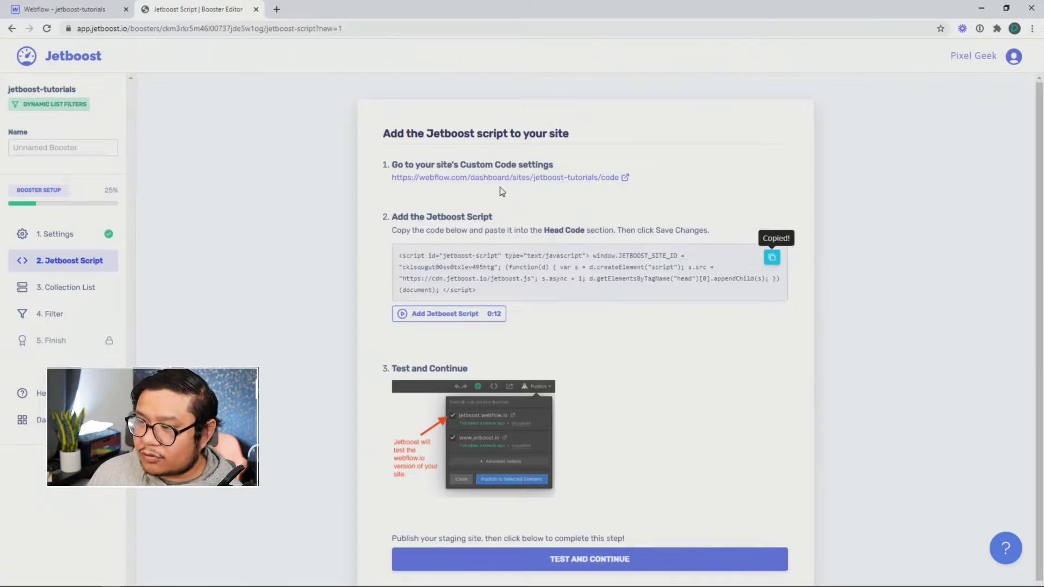
pyautogui.click(474, 179)
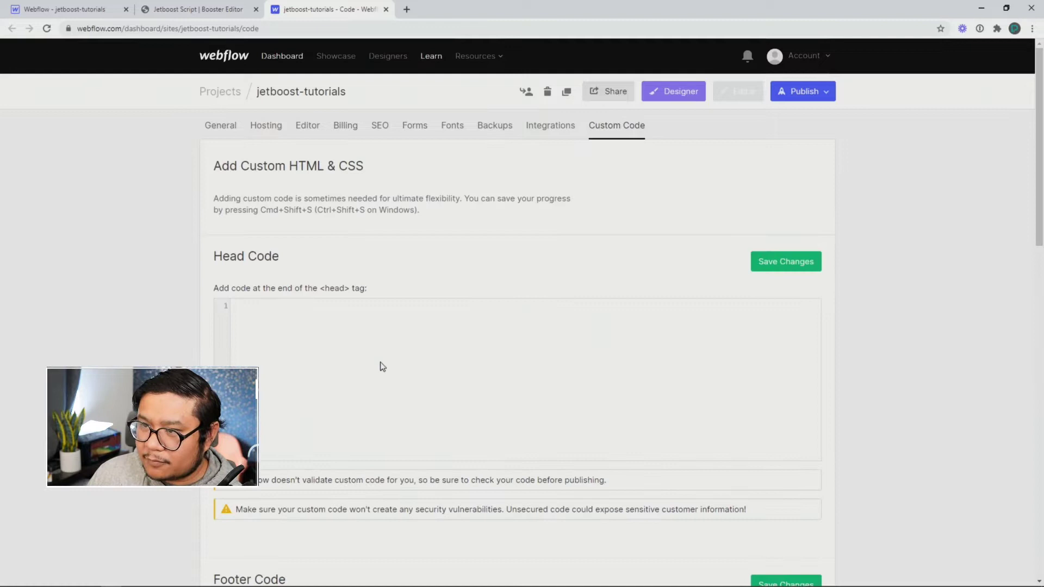
# Step: Paste the Jetboost script into Head Code, save, and publish to the webflow.io domain
pyautogui.hotkey('ctrl', 'v')
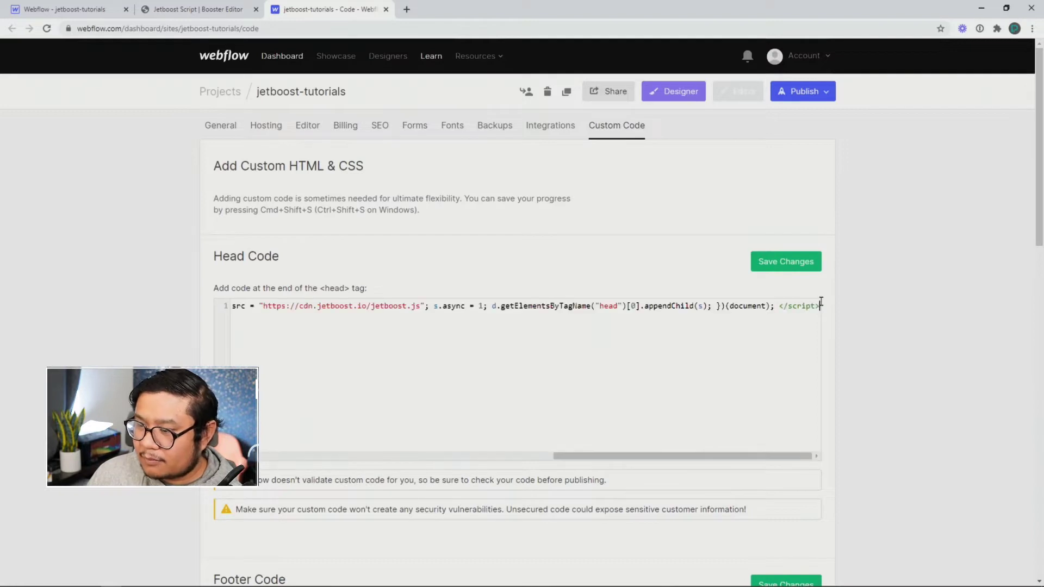
pyautogui.click(814, 272)
pyautogui.click(800, 91)
pyautogui.click(681, 144)
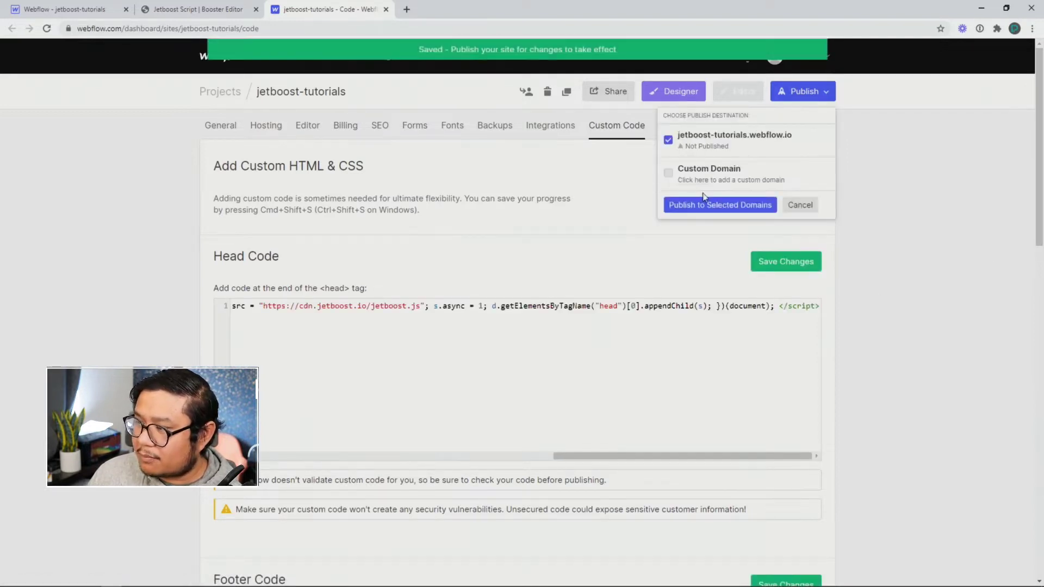
pyautogui.click(703, 202)
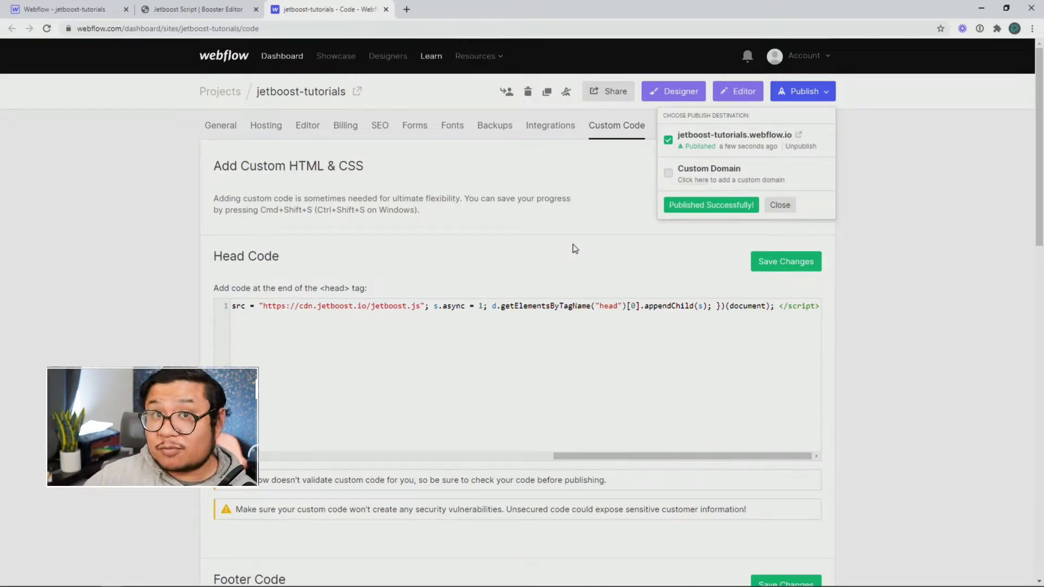
pyautogui.click(386, 9)
# Step: Pass the Jetboost script test and copy the jetboost-list-wrapper-d3vk class name
pyautogui.scroll(-1, 387, 435)
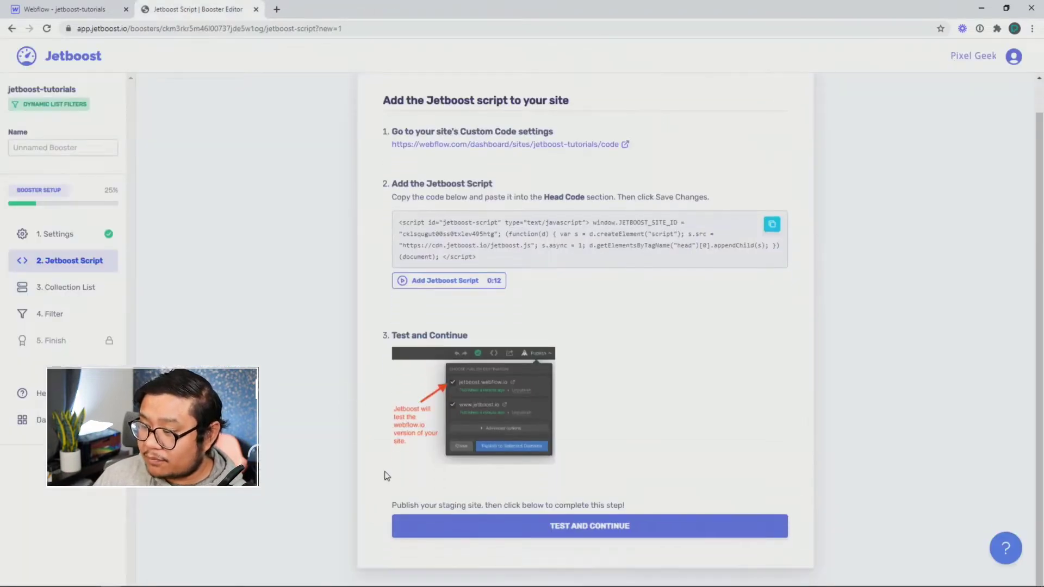
pyautogui.click(589, 524)
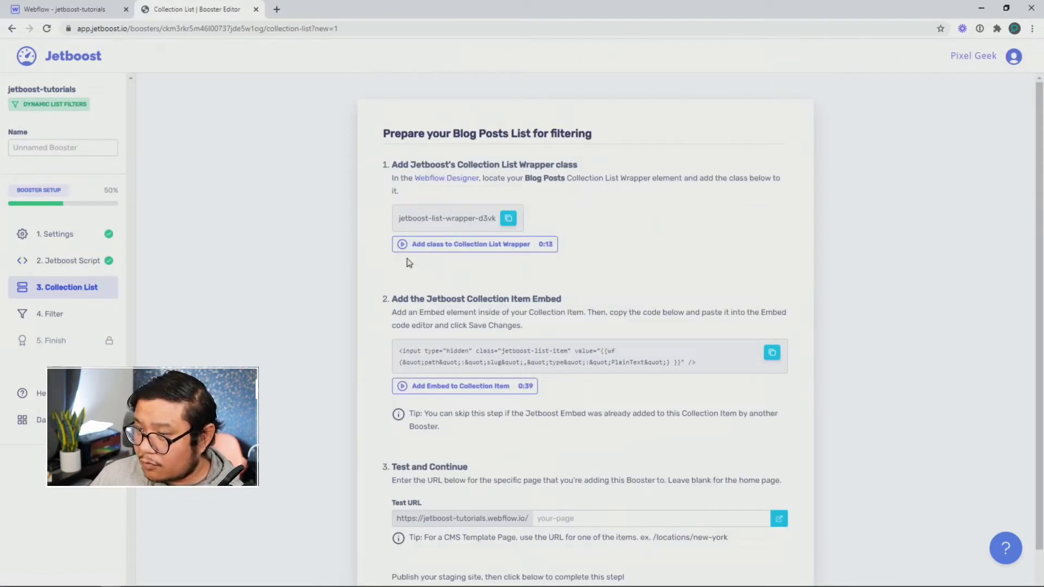
pyautogui.click(508, 218)
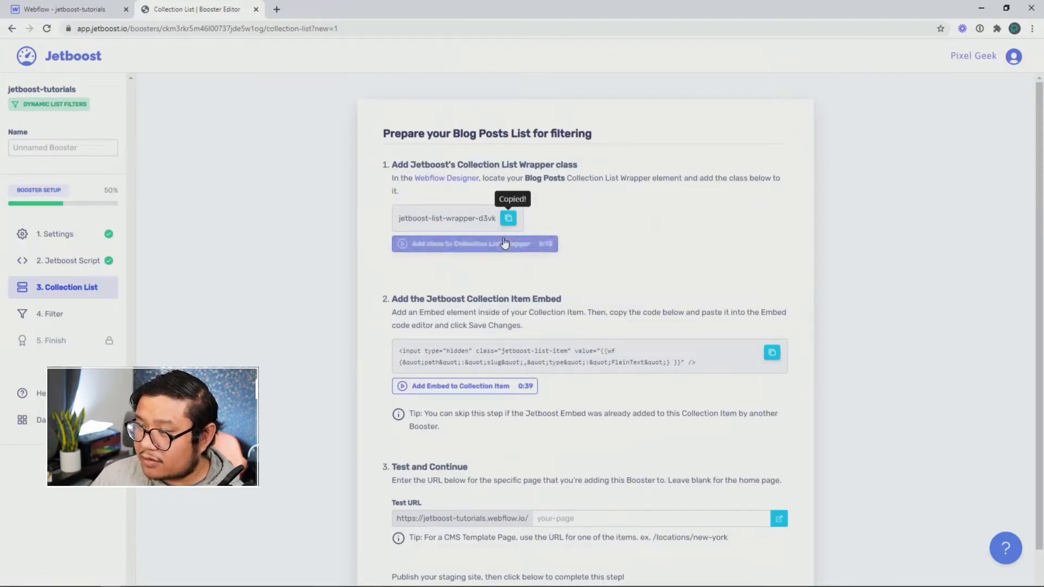
# Step: Paste jetboost-list-wrapper-d3vk into the Collection List Wrapper's class selector and apply it
pyautogui.click(98, 11)
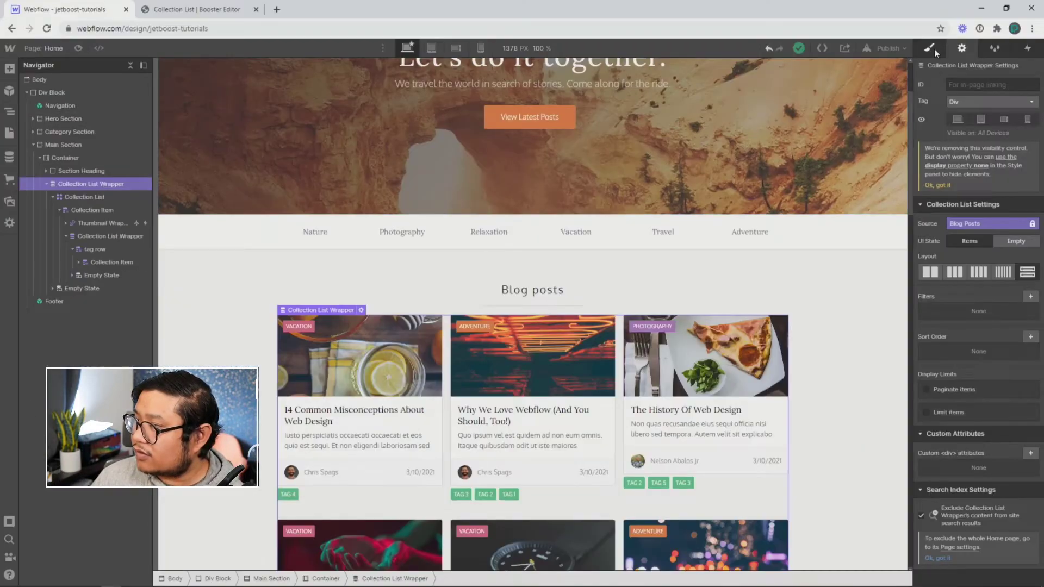
pyautogui.click(934, 49)
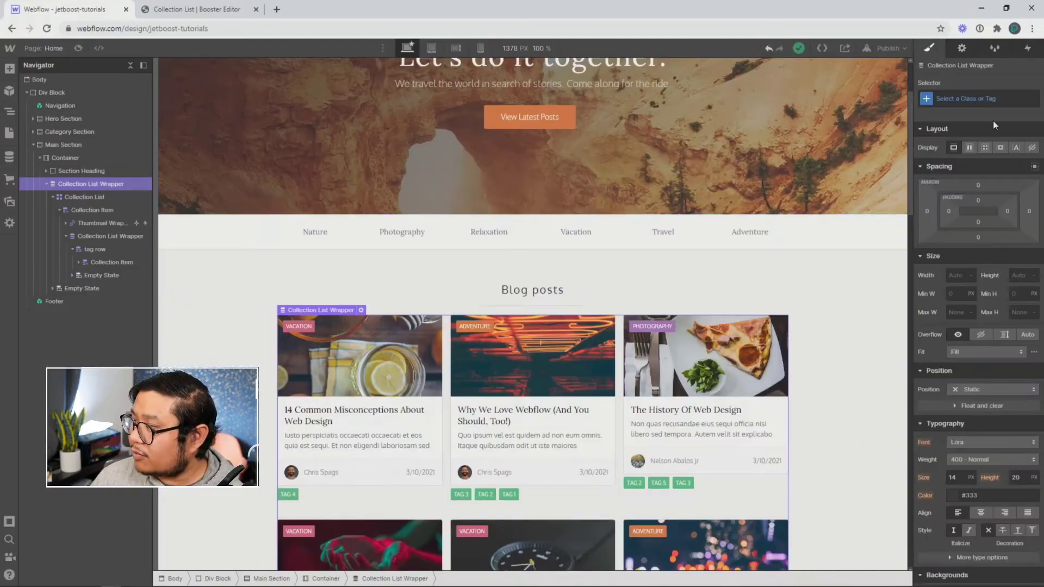
pyautogui.click(976, 95)
pyautogui.hotkey('ctrl', 'v')
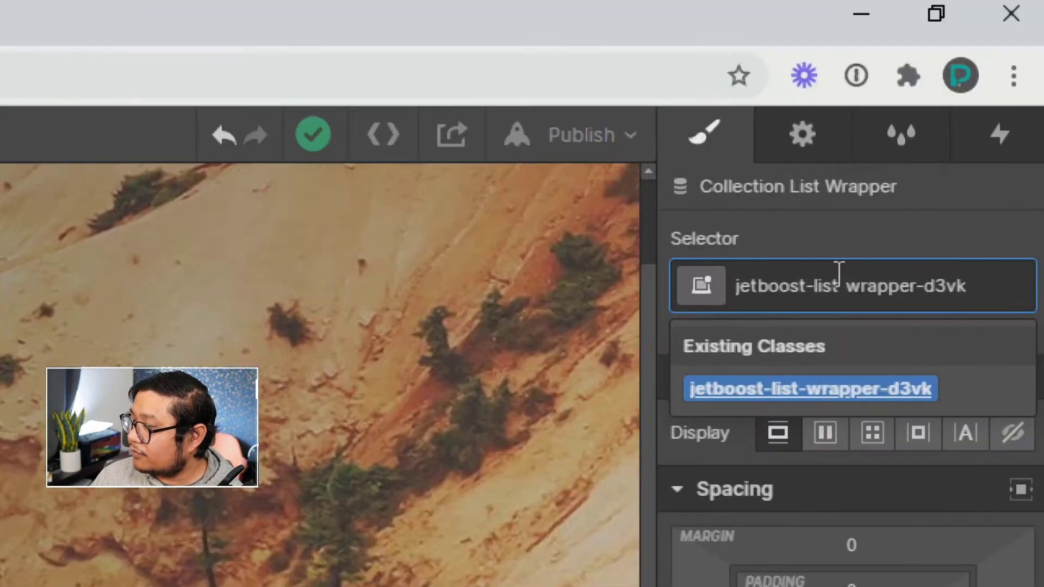
pyautogui.press('Return')
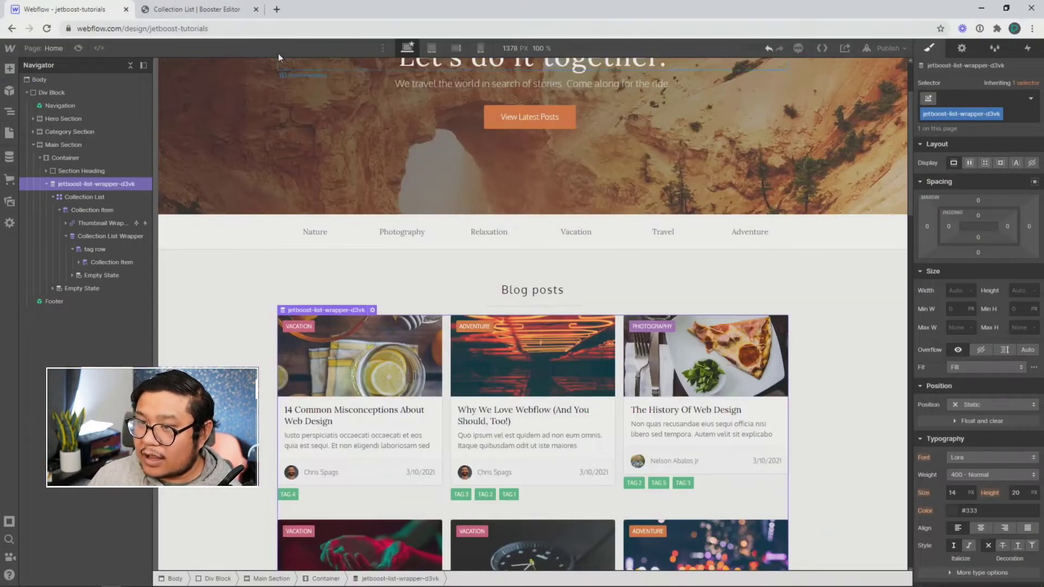
# Step: Copy Jetboost's collection item embed code
pyautogui.click(174, 10)
pyautogui.click(771, 353)
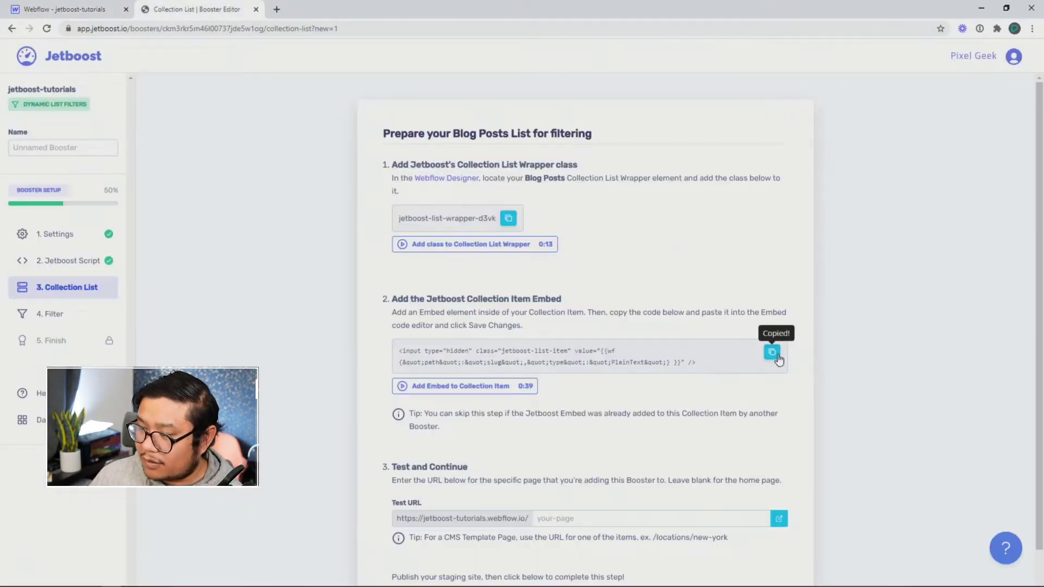
pyautogui.click(100, 13)
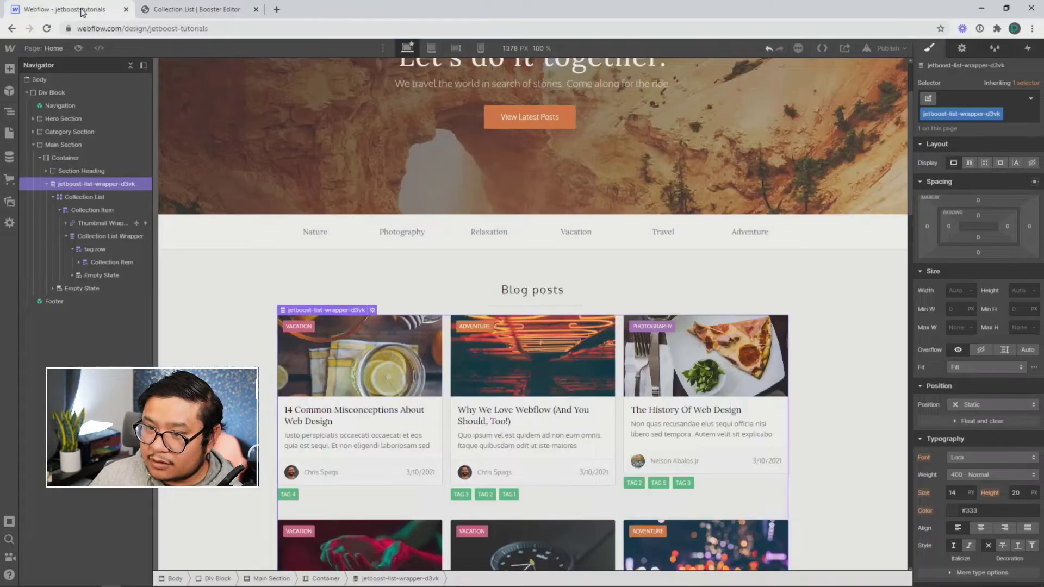
# Step: Add an HTML Embed to the blog Collection Item containing the pasted Jetboost list-item code
pyautogui.click(99, 211)
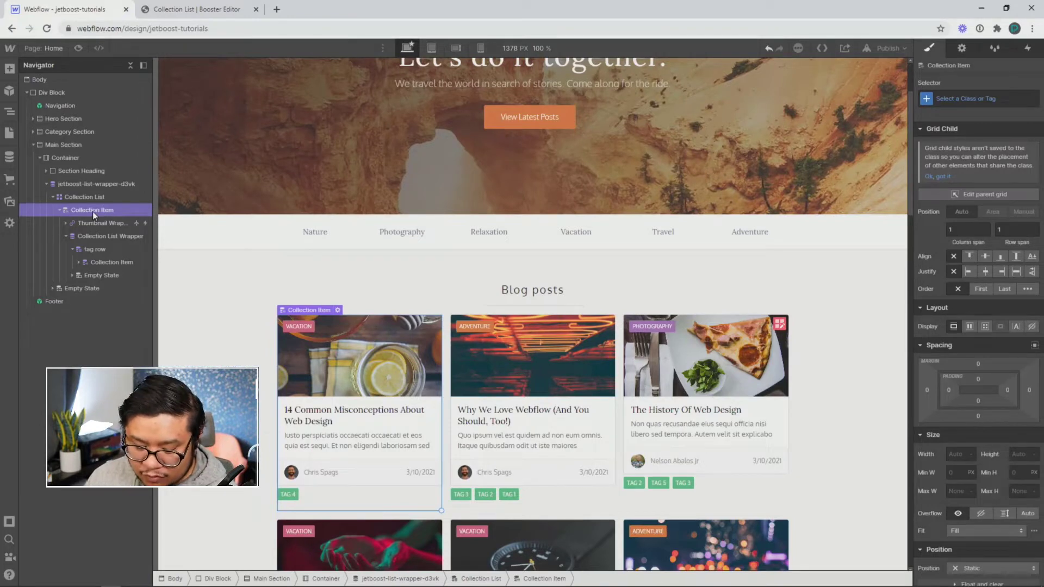
pyautogui.hotkey('ctrl', 'e')
pyautogui.write('embed')
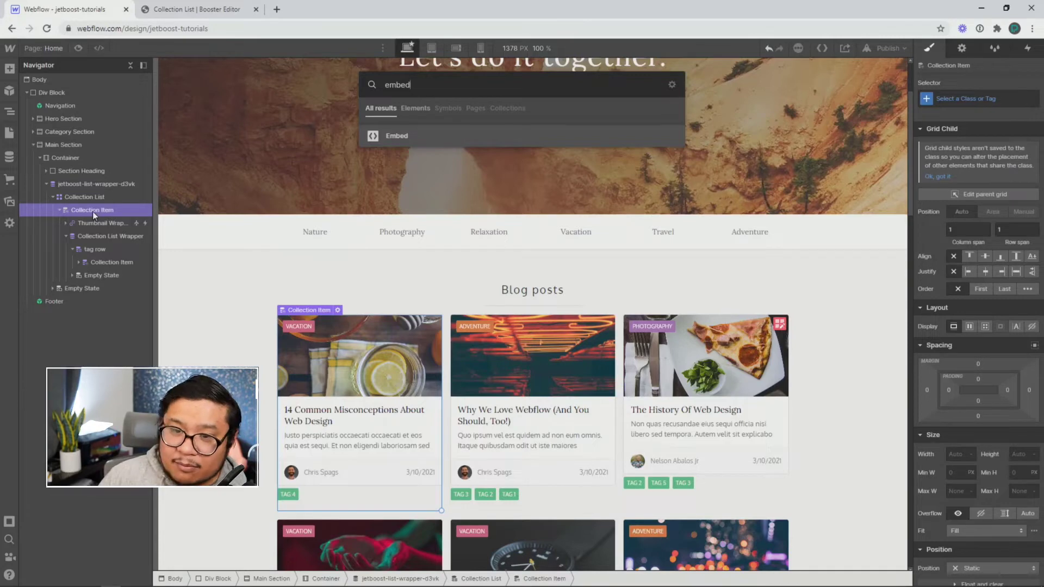
pyautogui.press('Return')
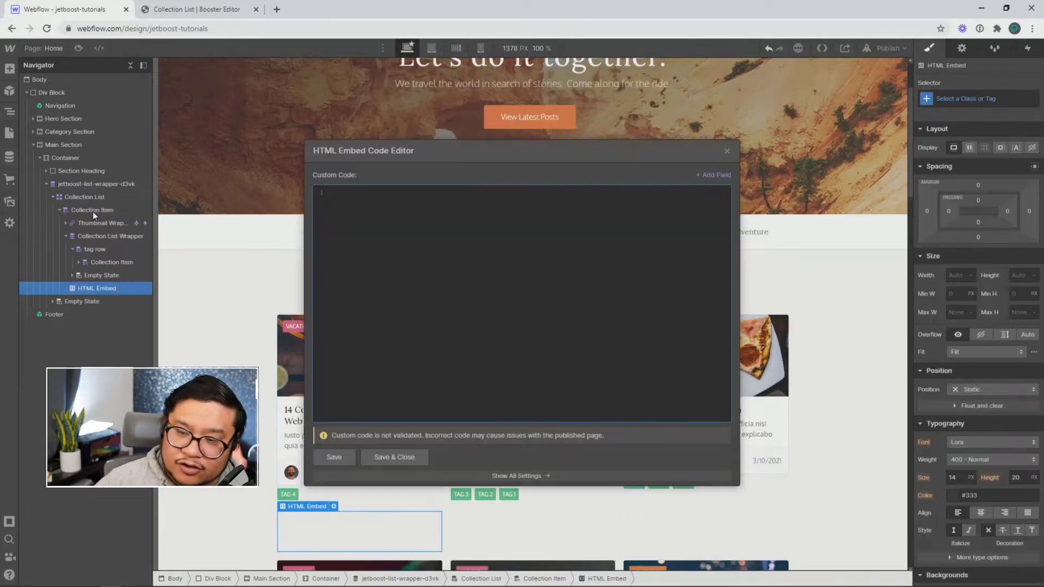
pyautogui.hotkey('ctrl', 'v')
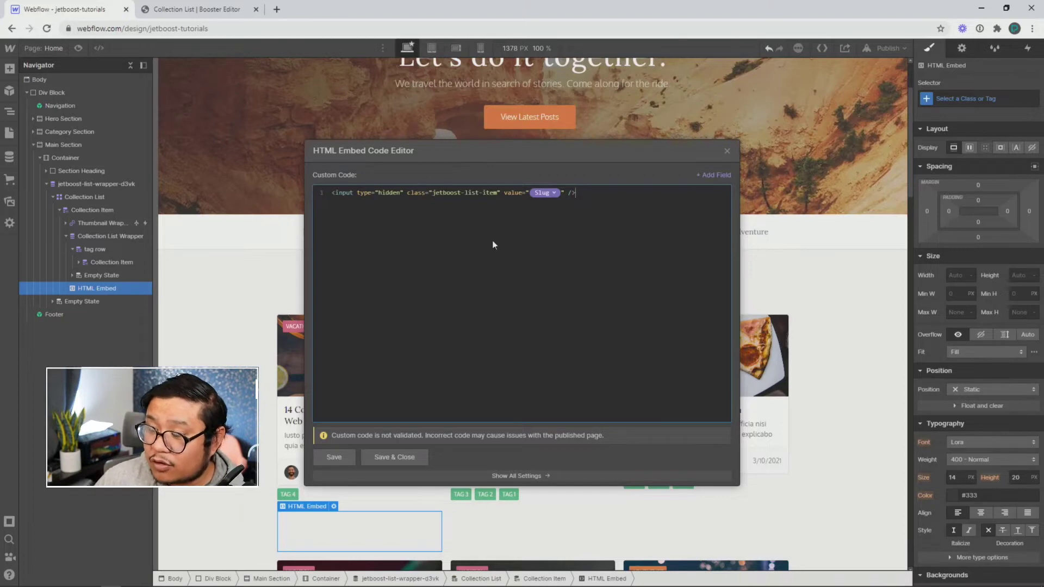
pyautogui.click(401, 458)
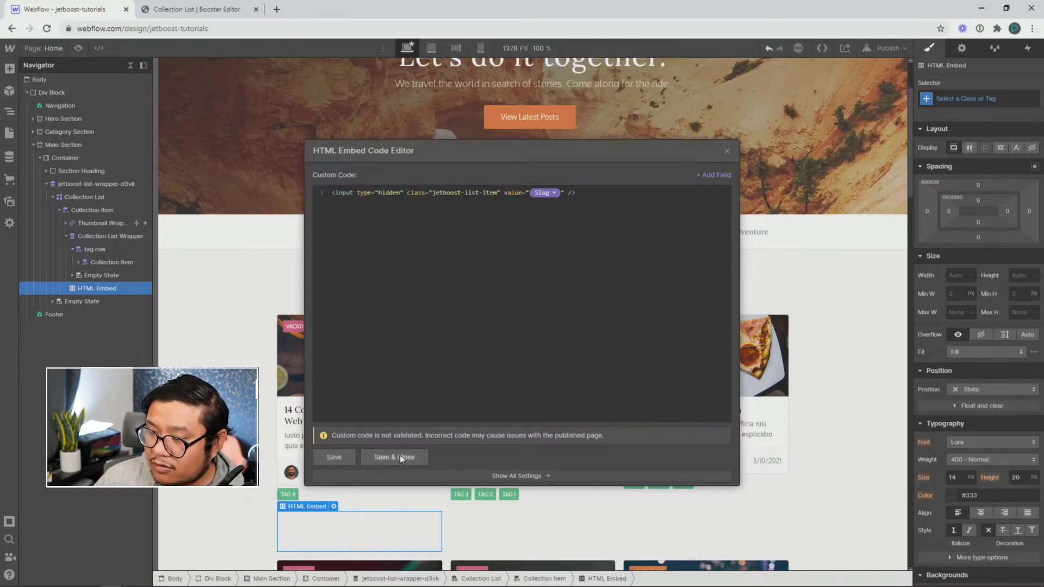
# Step: Republish the site to webflow.io and return to the Jetboost Booster Editor
pyautogui.click(887, 48)
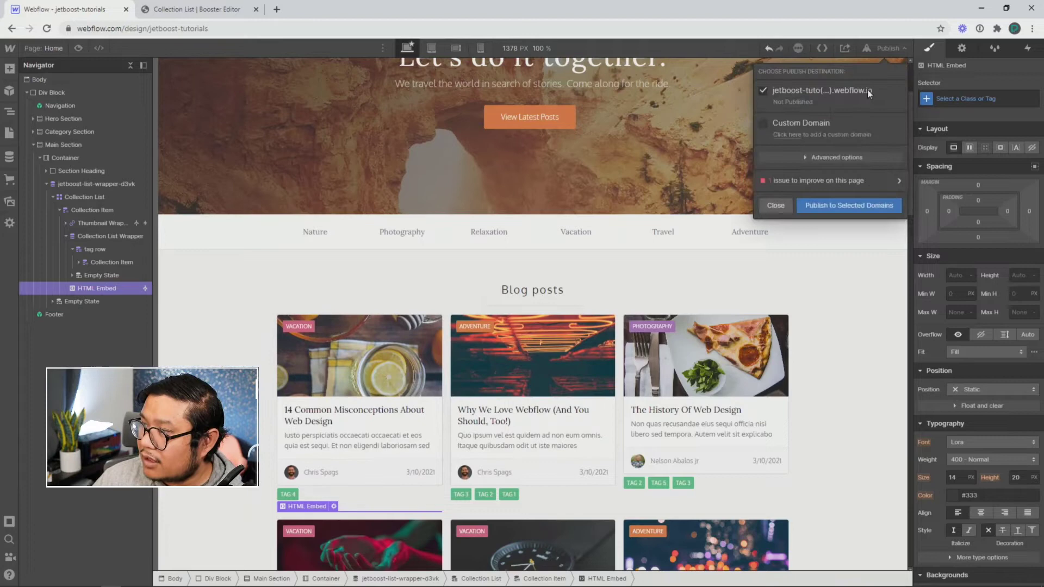
pyautogui.click(831, 207)
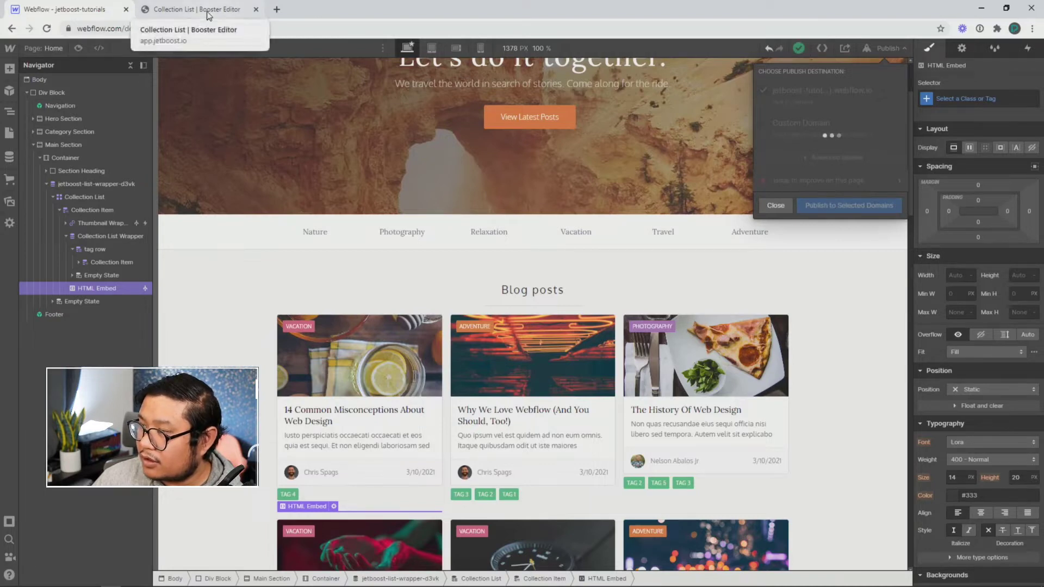
pyautogui.click(209, 12)
# Step: Pass the collection list test, keep Button as filter element, and copy jetboost-filter-d3vk
pyautogui.scroll(-1, 242, 339)
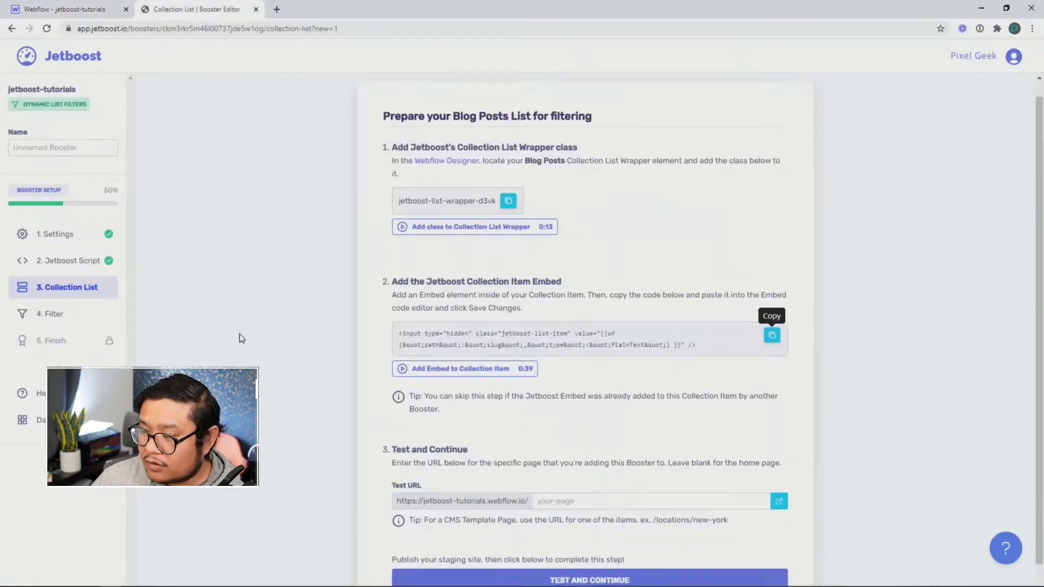
pyautogui.scroll(-1, 245, 338)
pyautogui.click(598, 526)
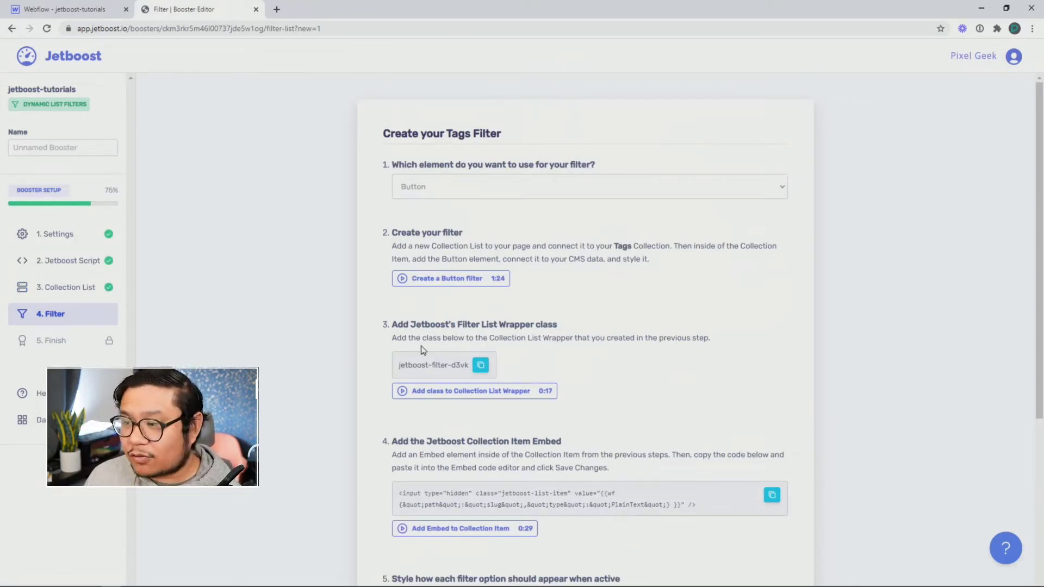
pyautogui.click(460, 195)
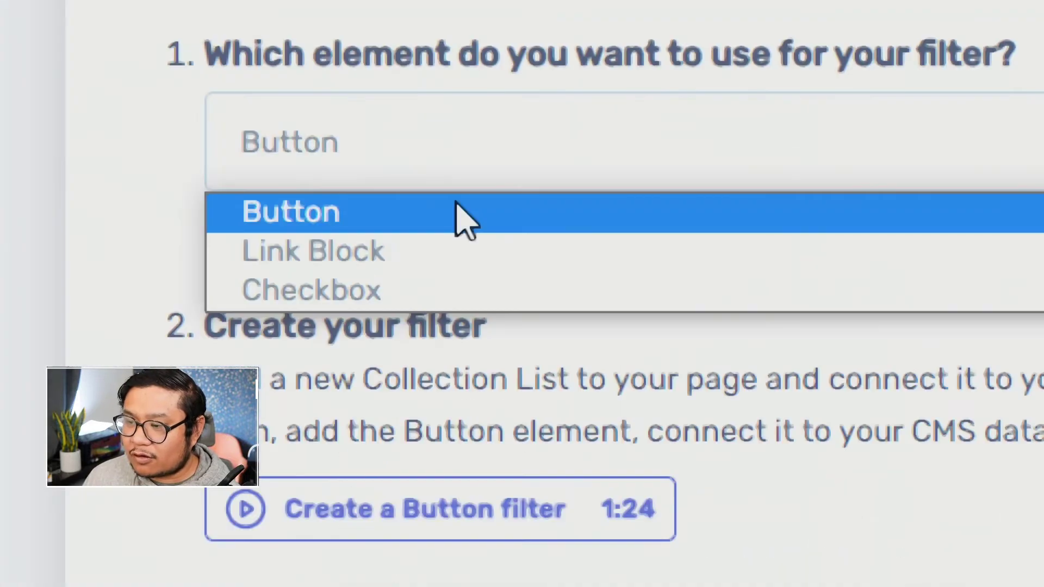
pyautogui.click(417, 212)
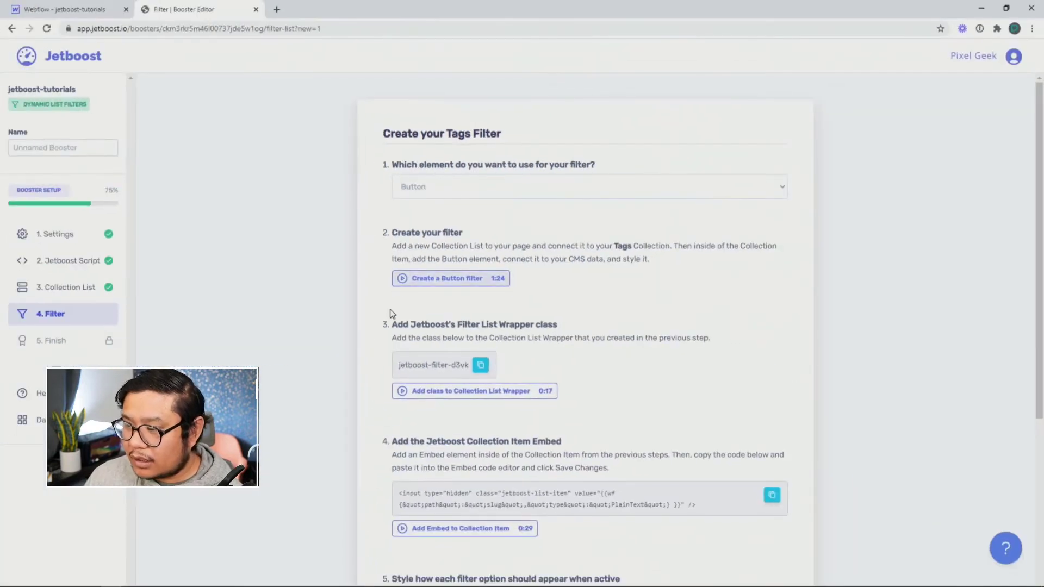
pyautogui.click(480, 370)
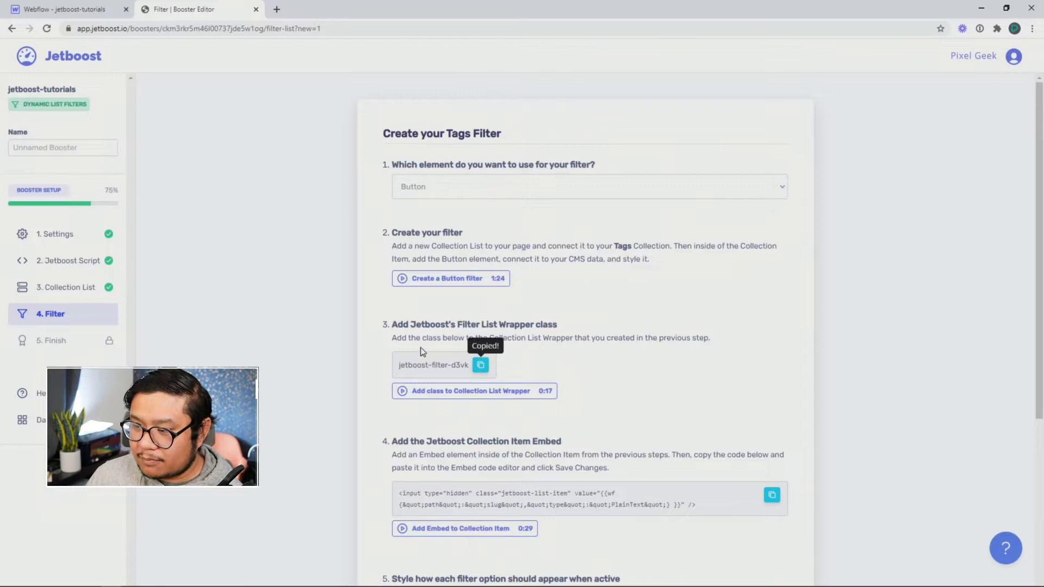
pyautogui.click(88, 14)
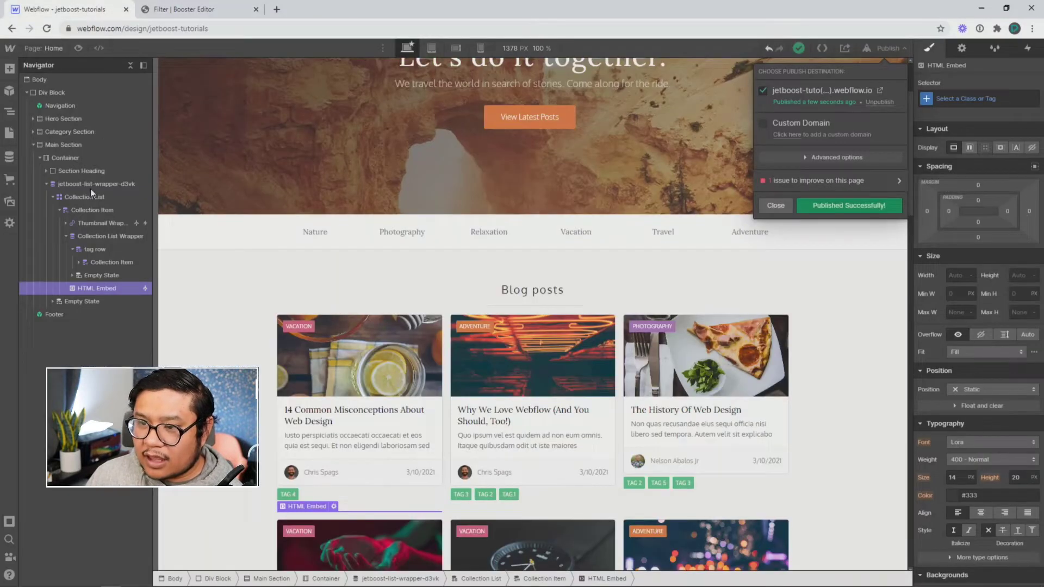
# Step: Place a new Collection List above the blog posts list
pyautogui.press('Escape')
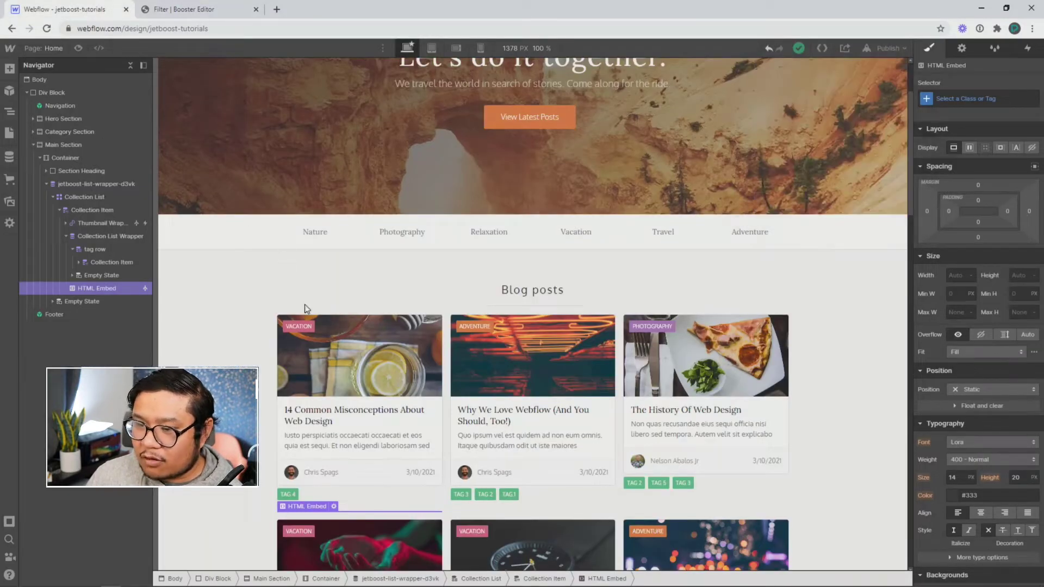
pyautogui.press('a')
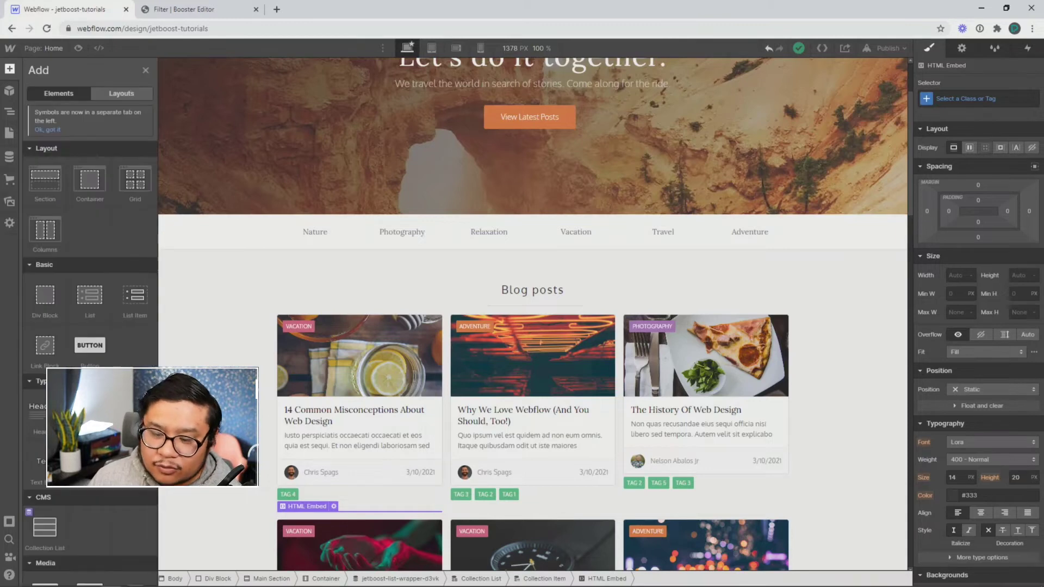
pyautogui.moveTo(45, 530); pyautogui.dragTo(50, 185)
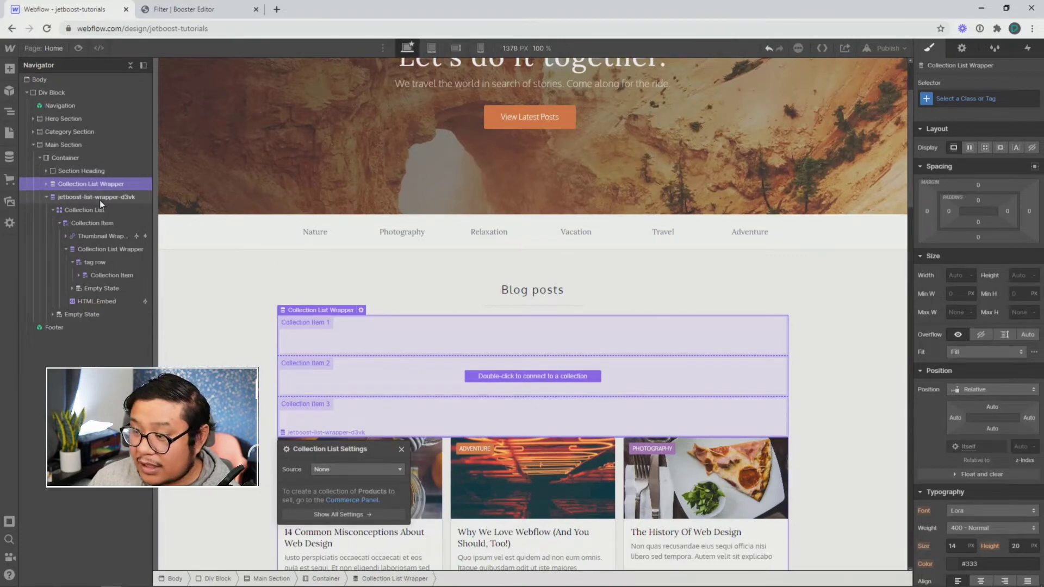
# Step: Set the new Collection List's source to the Tags collection
pyautogui.moveTo(316, 447); pyautogui.dragTo(337, 312)
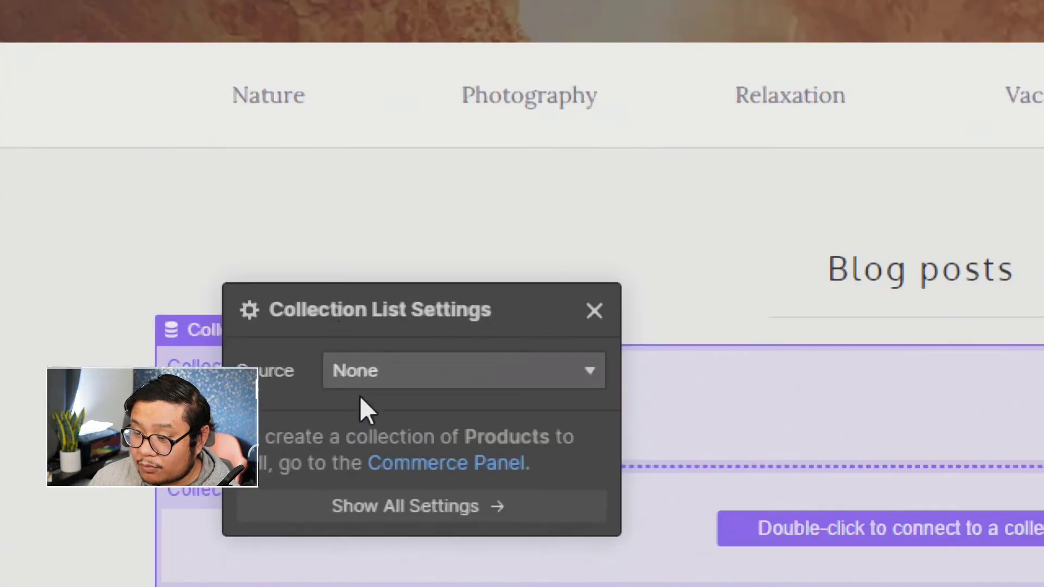
pyautogui.click(343, 339)
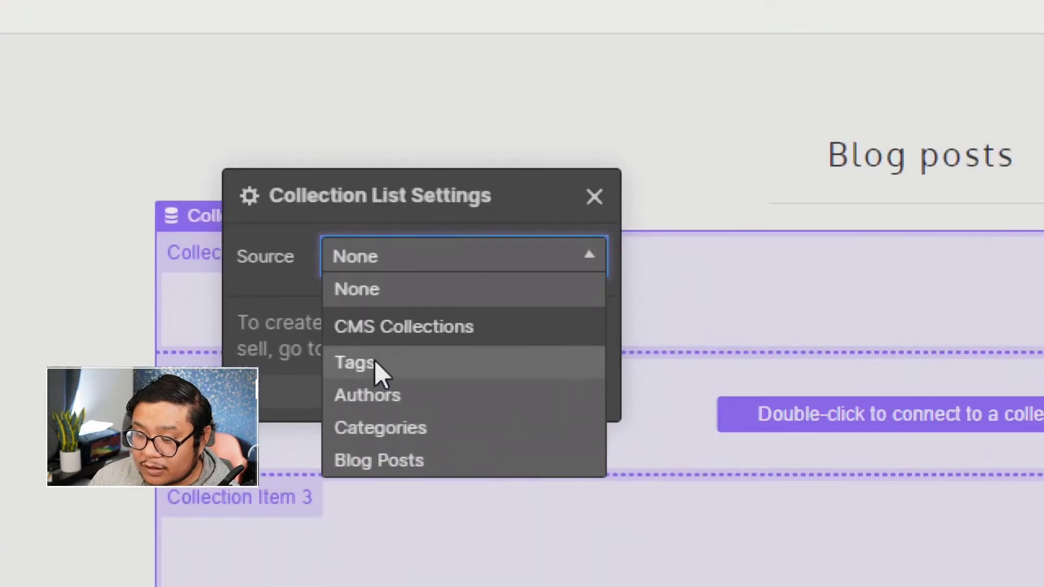
pyautogui.click(376, 363)
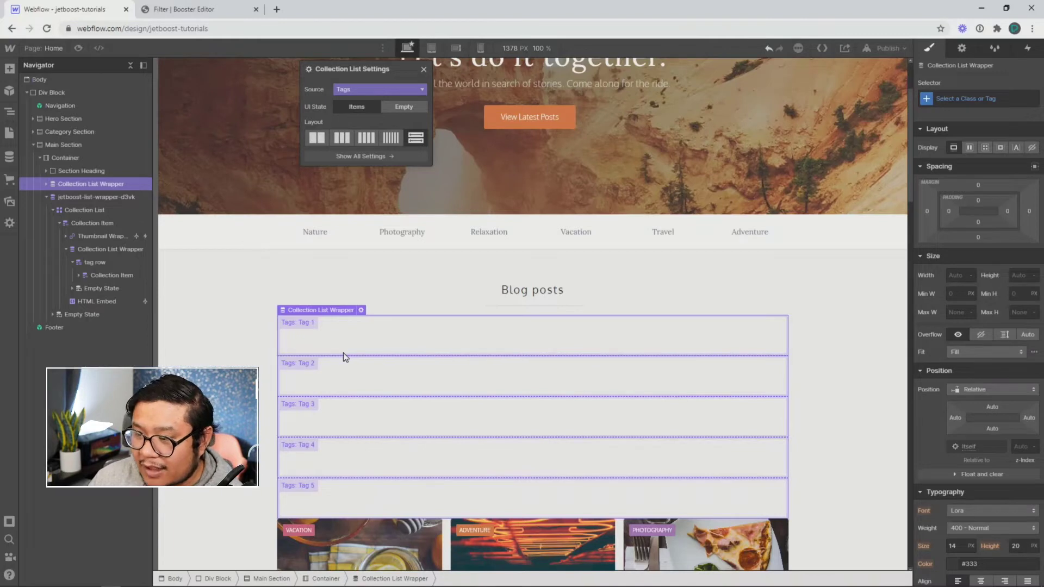
# Step: Apply the jetboost-filter-d3vk class to the tags collection list wrapper, then select the first tag item
pyautogui.click(958, 96)
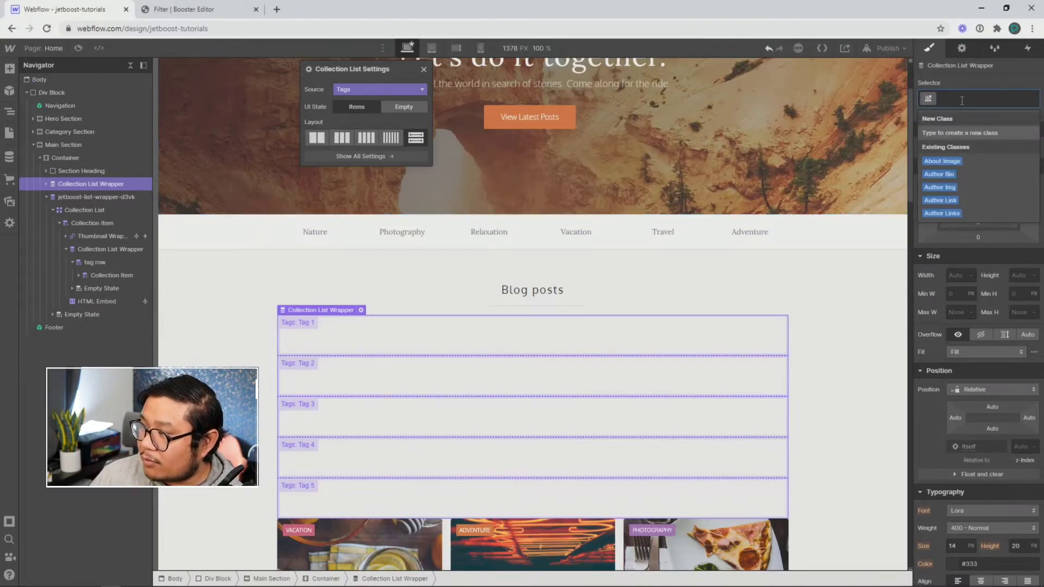
pyautogui.hotkey('ctrl', 'v')
pyautogui.press('Return')
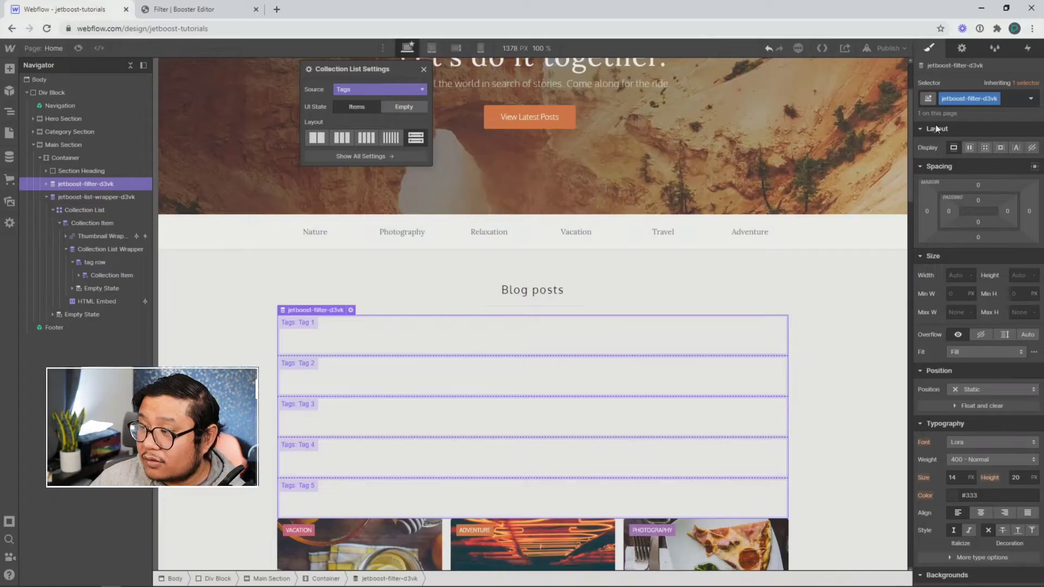
pyautogui.click(328, 342)
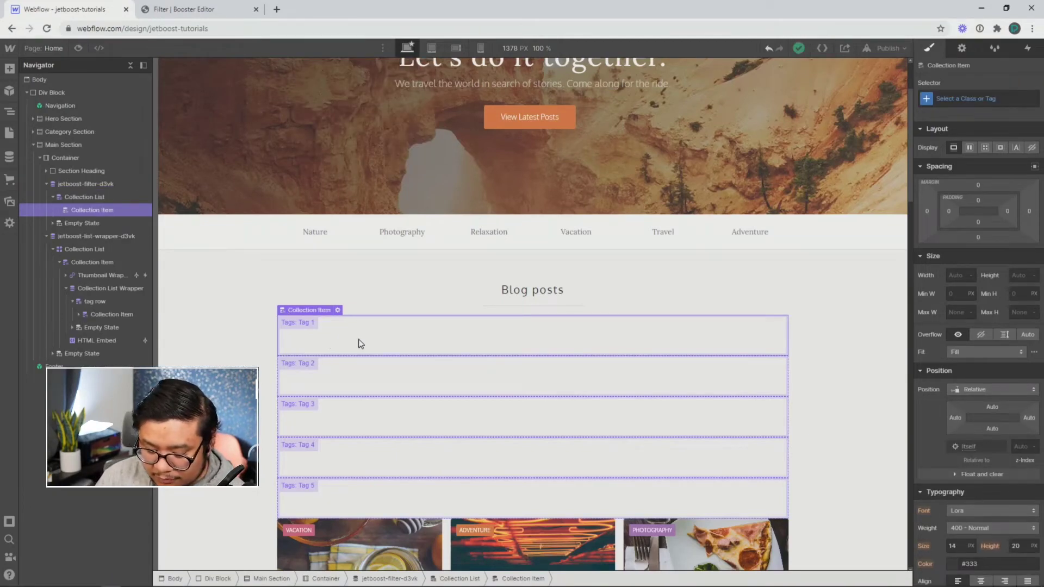
# Step: Insert a button into each tag item whose text comes from the tag's Name
pyautogui.hotkey('ctrl', 'e')
pyautogui.write('butt')
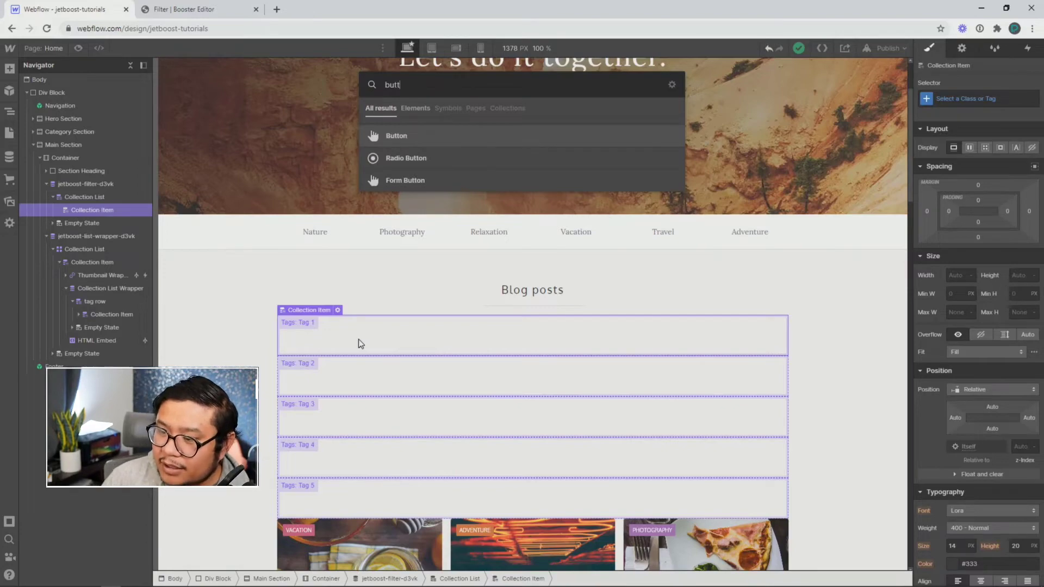
pyautogui.press('Return')
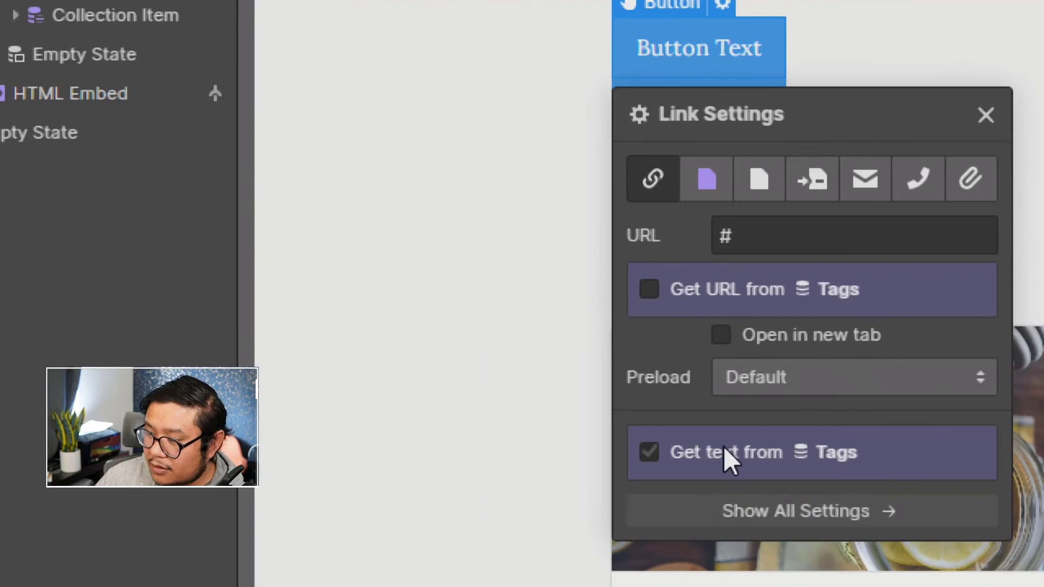
pyautogui.click(708, 494)
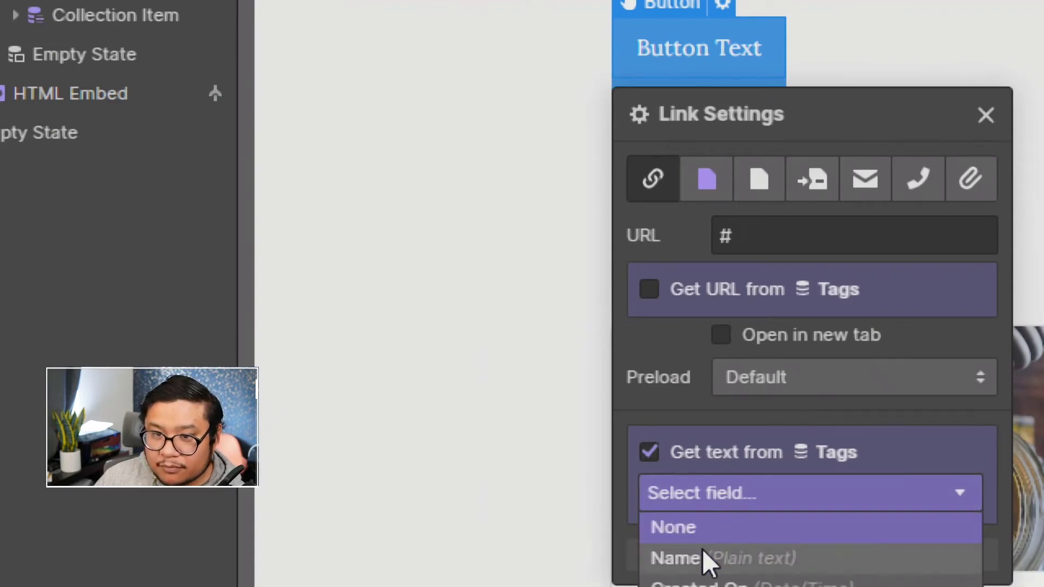
pyautogui.click(702, 556)
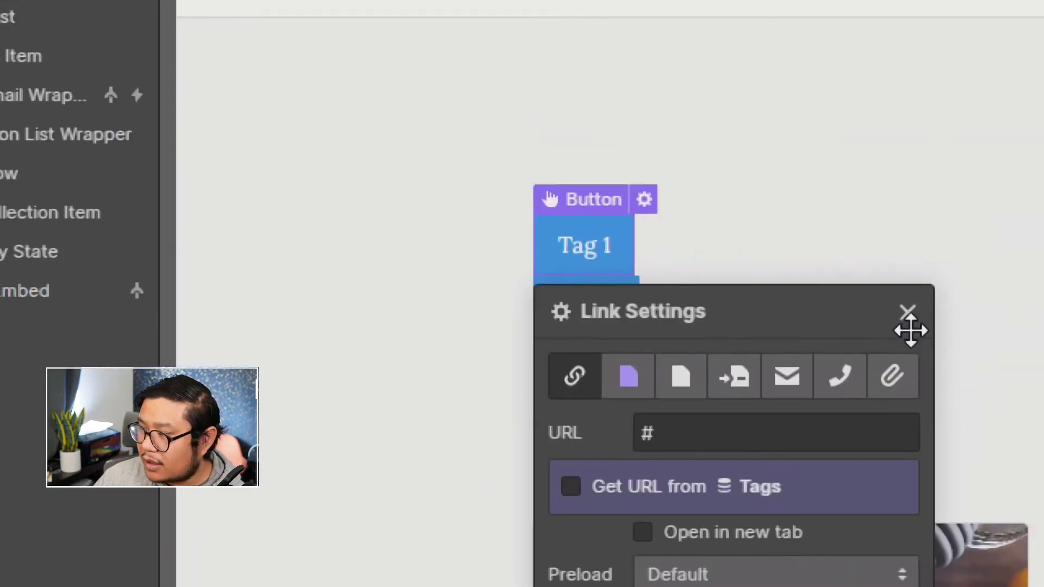
pyautogui.click(908, 314)
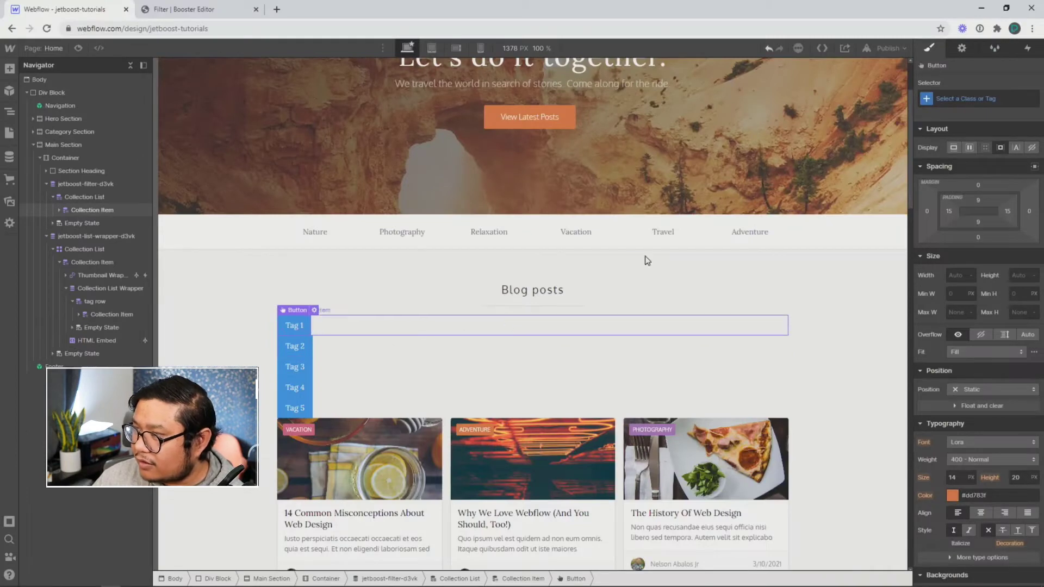
# Step: Style the tag buttons with the existing Button class
pyautogui.click(967, 98)
pyautogui.write('button')
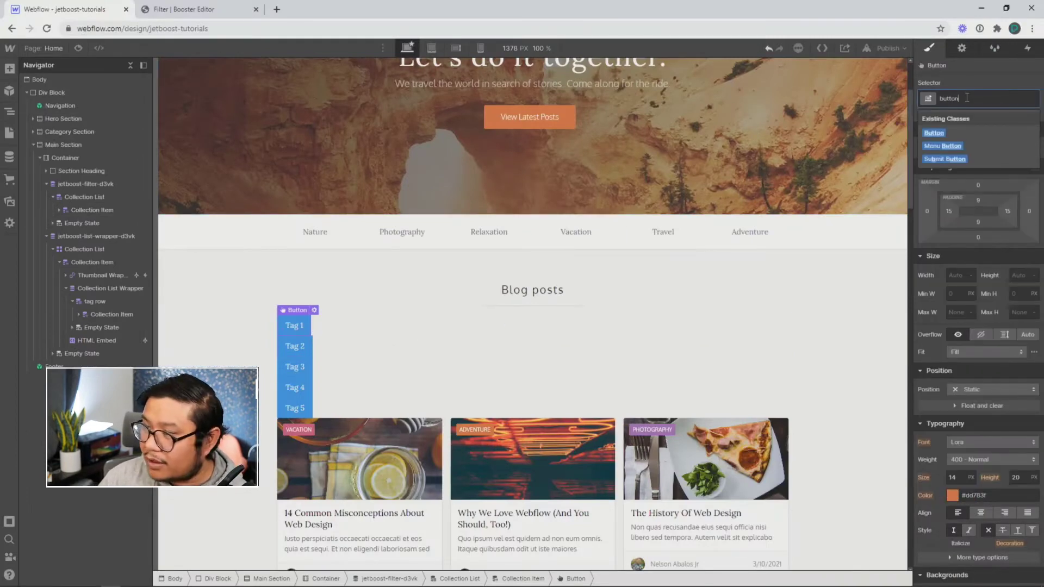
pyautogui.press('Return')
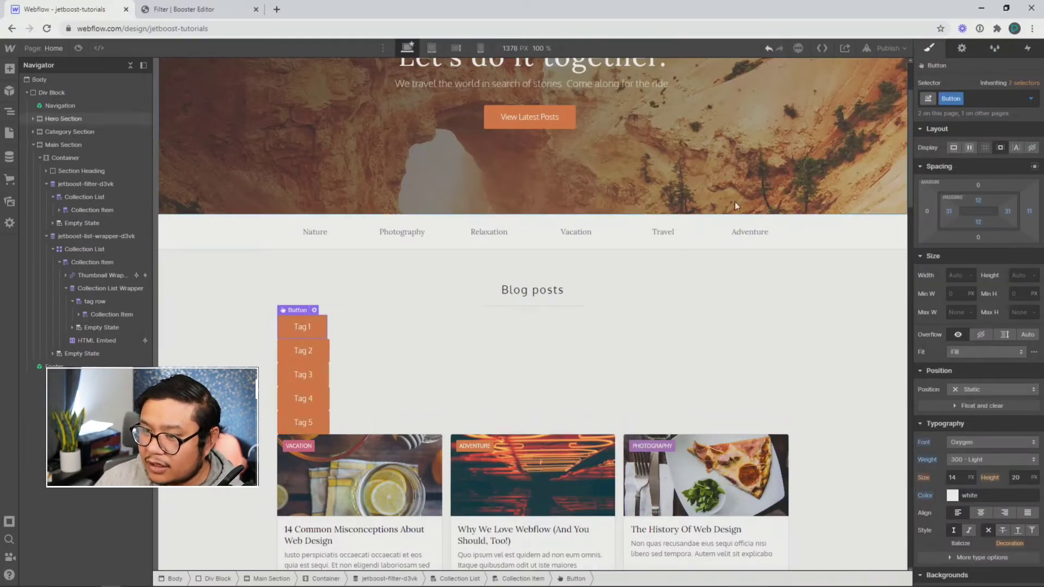
pyautogui.click(84, 202)
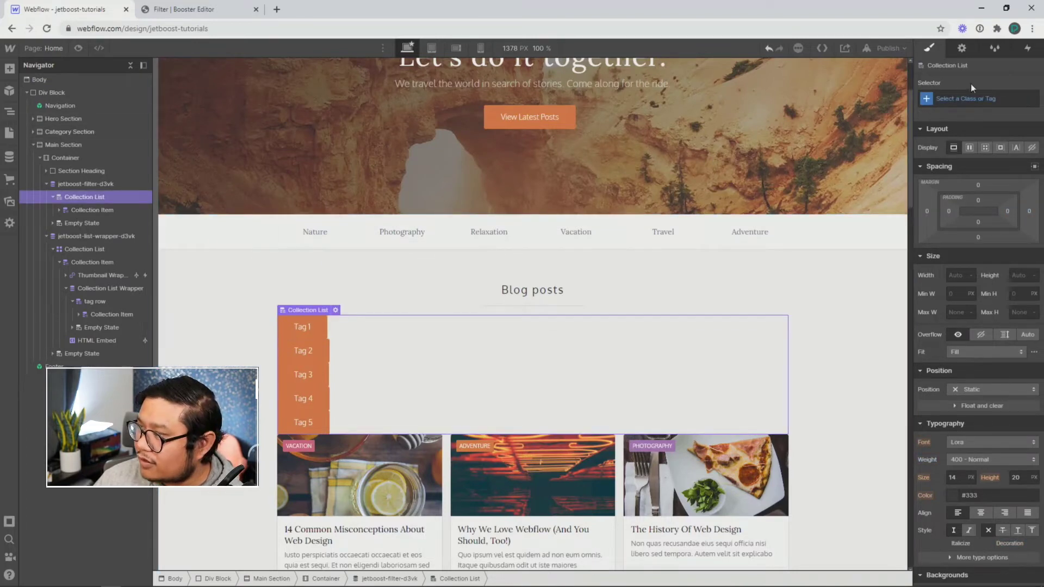
pyautogui.click(965, 98)
# Step: Apply the tag row class to the collection list so the tag buttons line up horizontally
pyautogui.write('tagro')
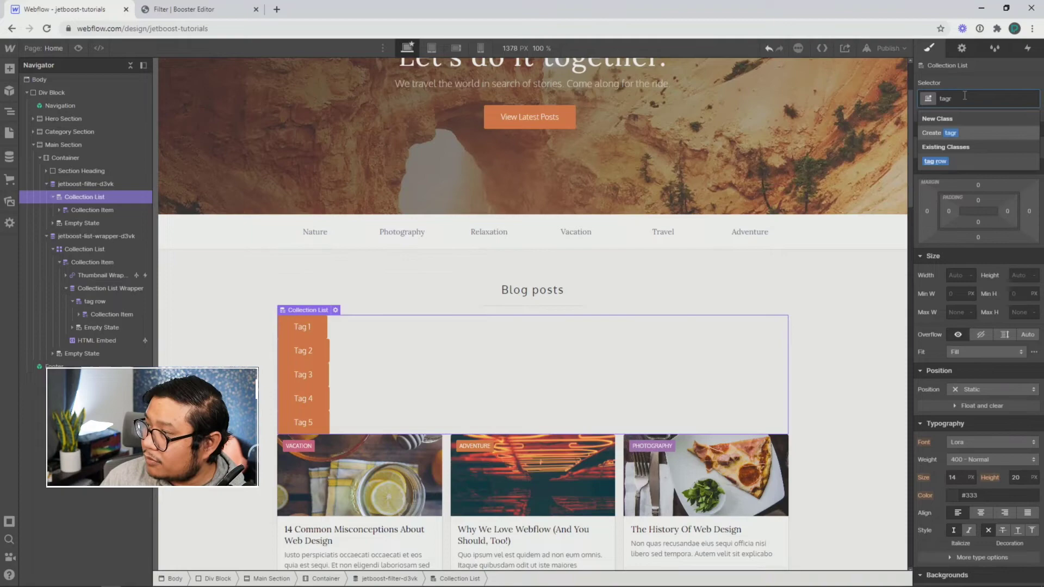
pyautogui.press('Return')
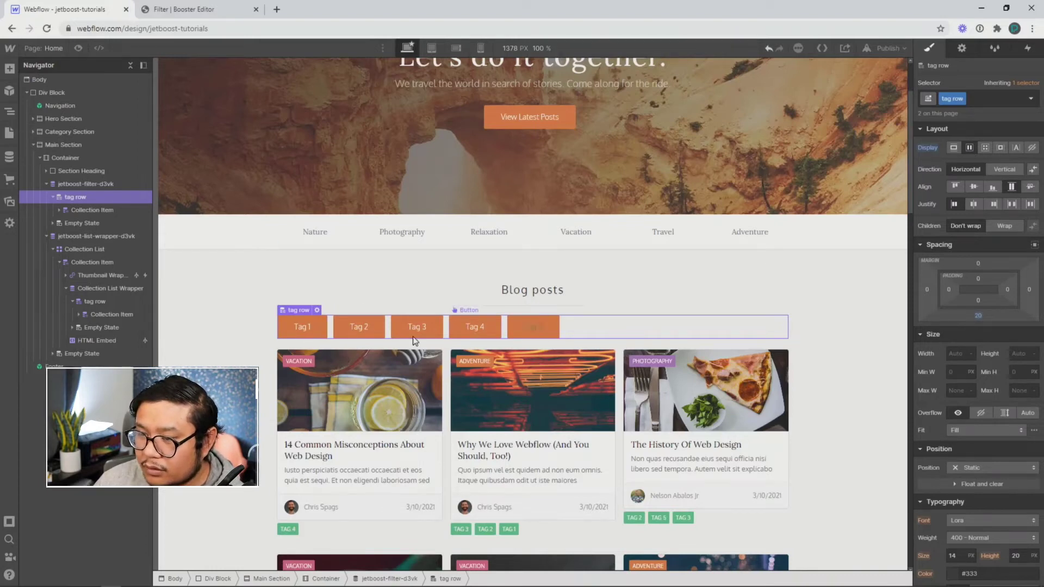
pyautogui.click(302, 327)
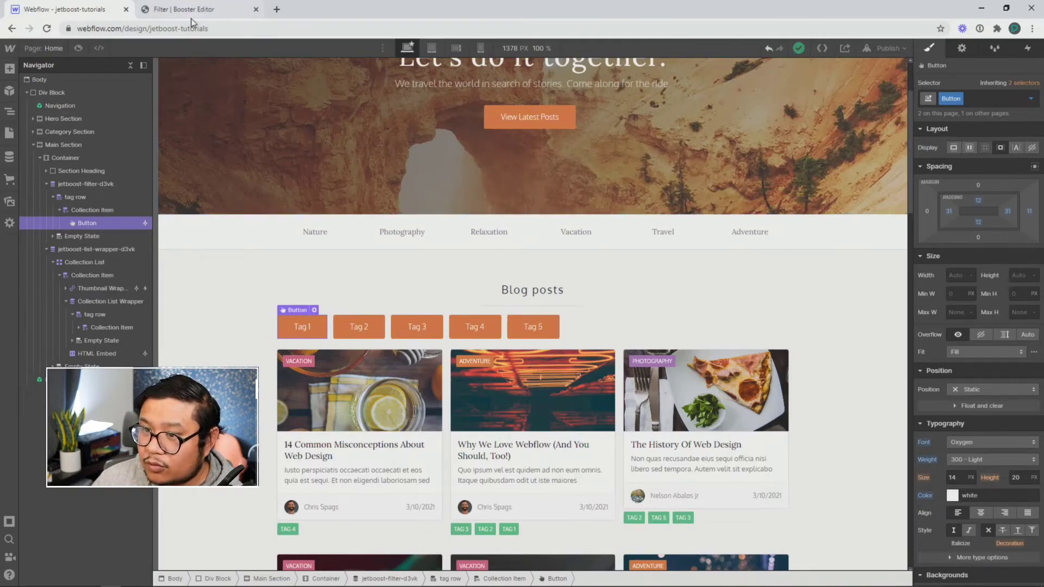
# Step: Copy Jetboost's collection item embed code from the filter setup page
pyautogui.click(175, 11)
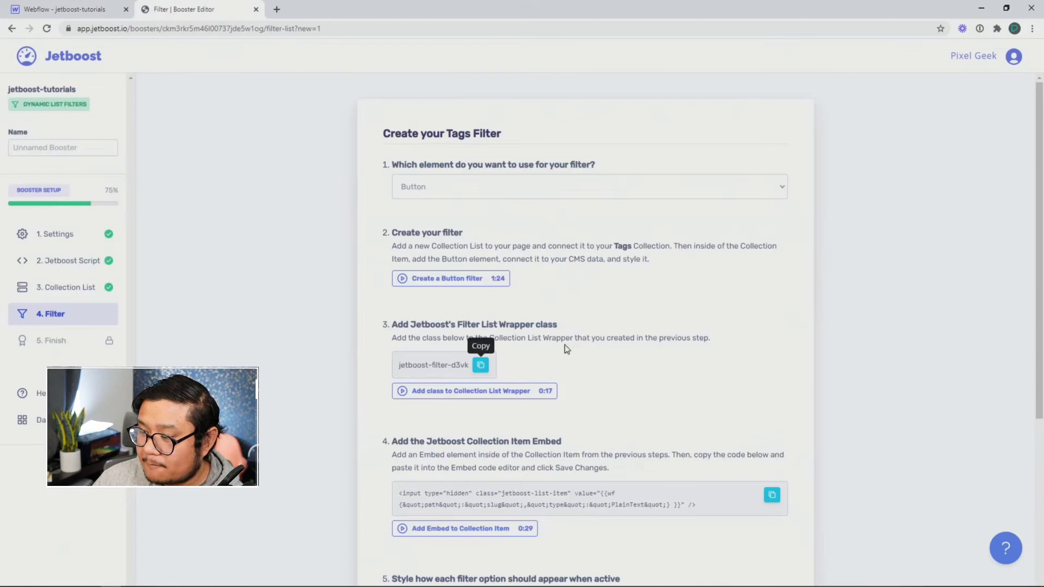
pyautogui.scroll(-5, 567, 348)
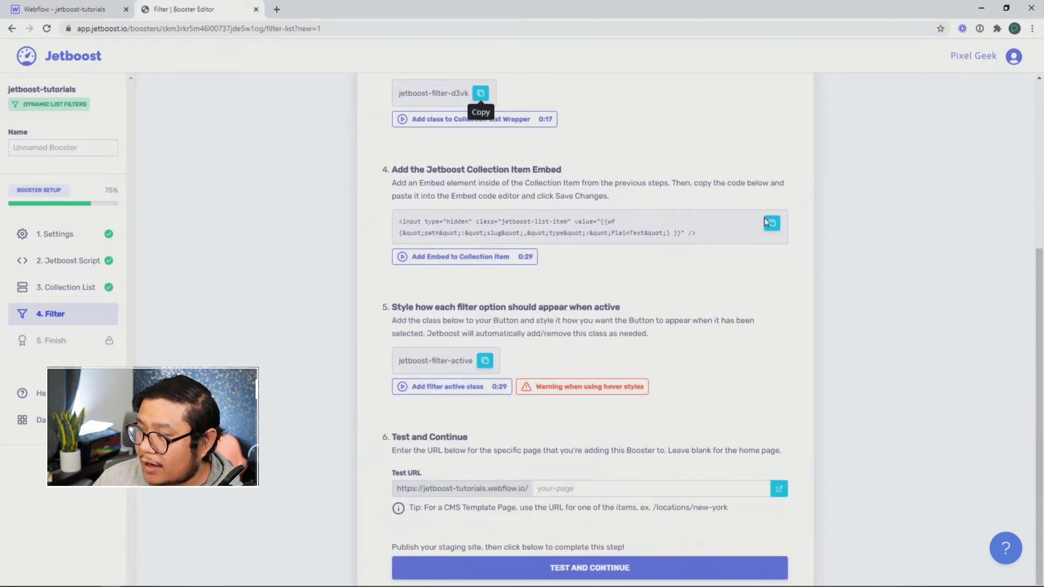
pyautogui.click(772, 224)
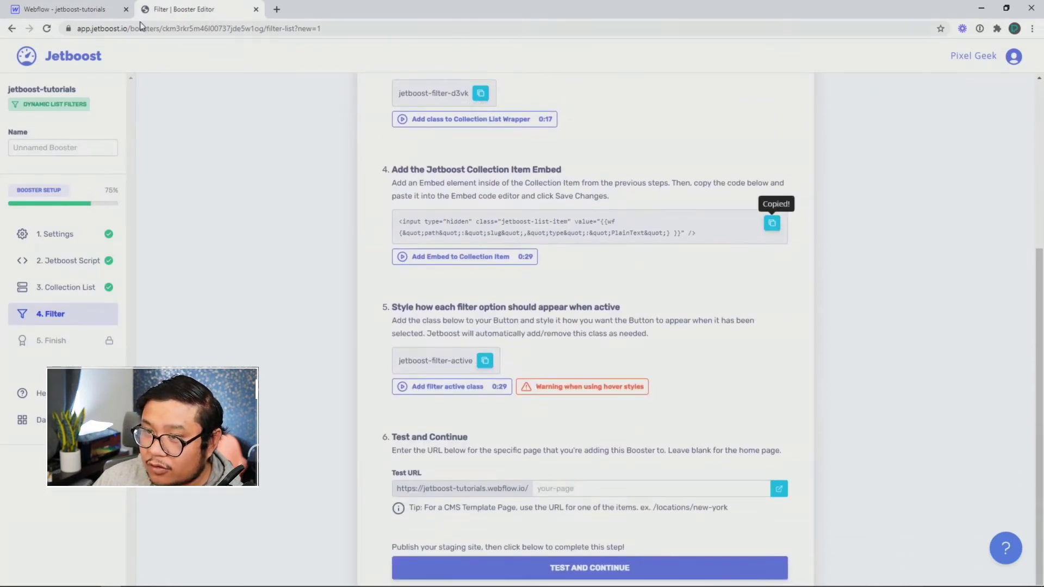
pyautogui.click(76, 9)
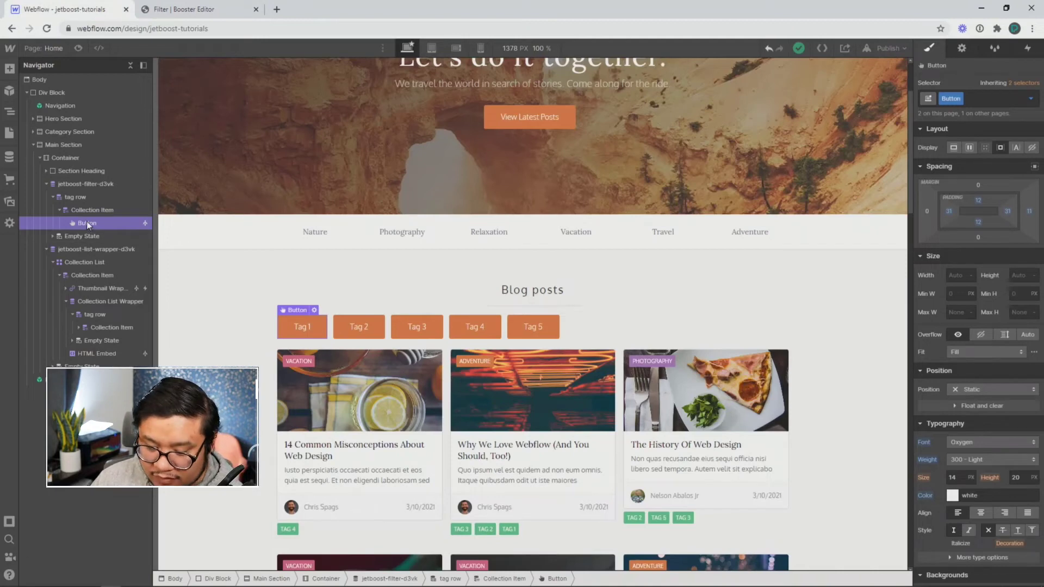
# Step: Add an HTML Embed after the tag button holding Jetboost's hidden list-item Slug input
pyautogui.hotkey('ctrl', 'e')
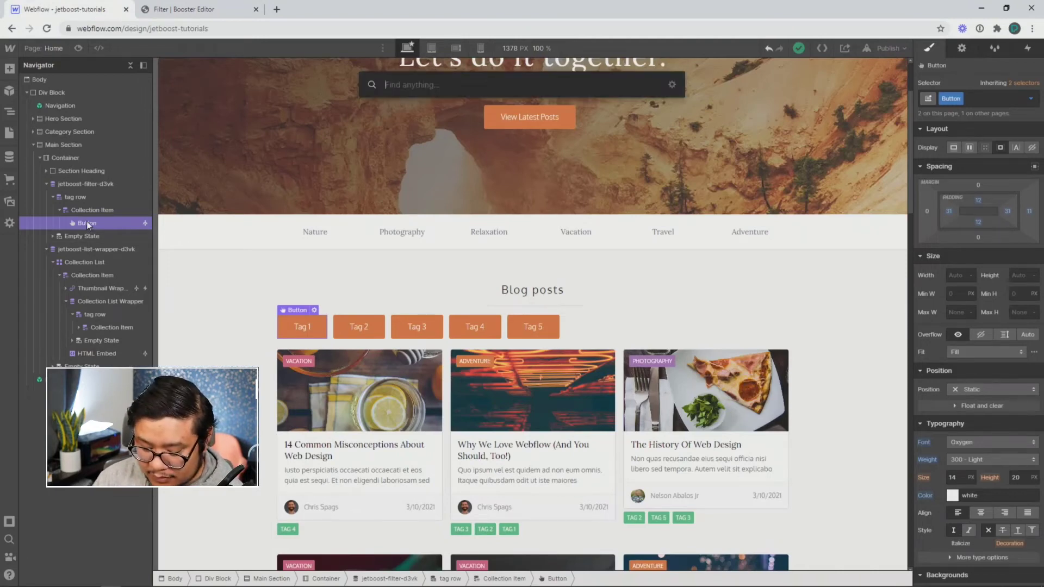
pyautogui.write('embed')
pyautogui.press('Return')
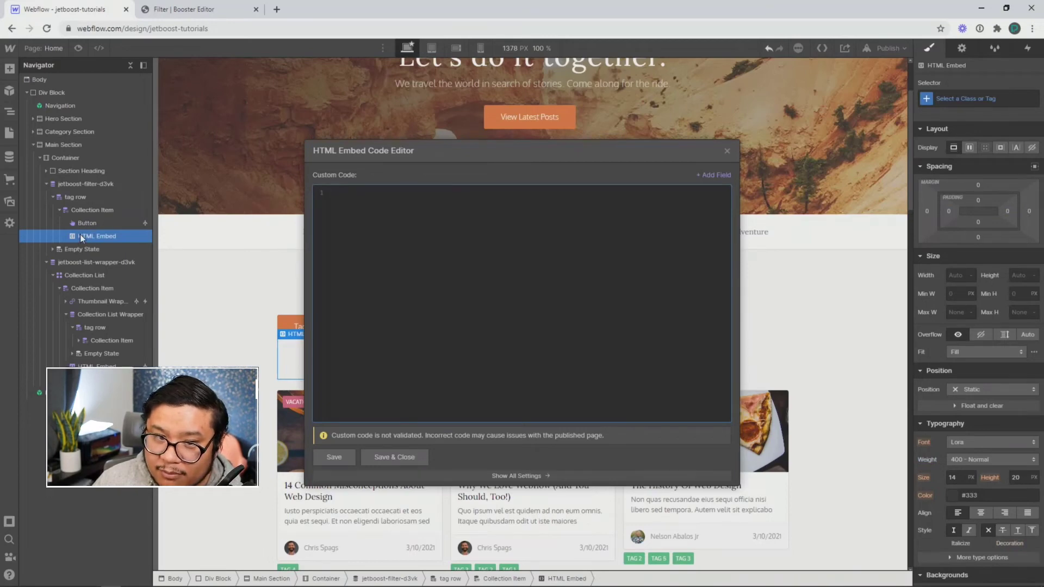
pyautogui.hotkey('ctrl', 'v')
pyautogui.click(413, 457)
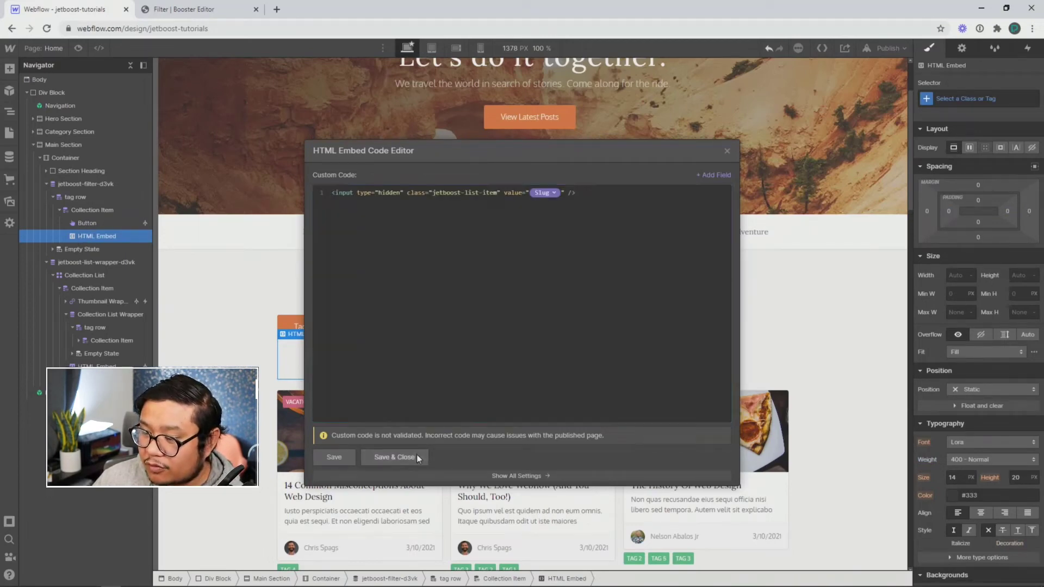
pyautogui.click(207, 10)
# Step: Add jetboost-filter-active as a combo class on the Tag 1 button
pyautogui.click(485, 361)
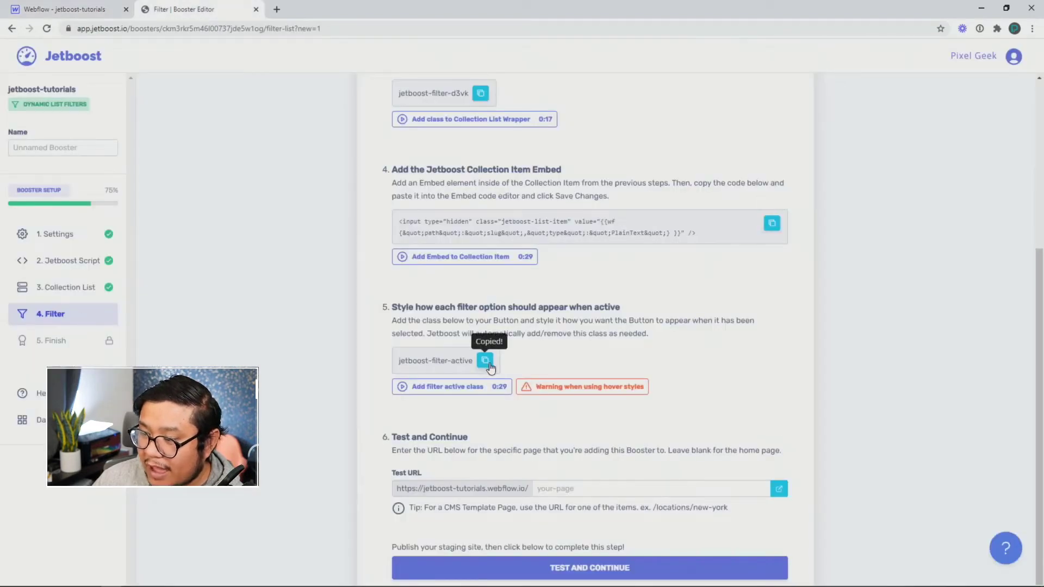
pyautogui.hotkey('ctrl', 'Tab')
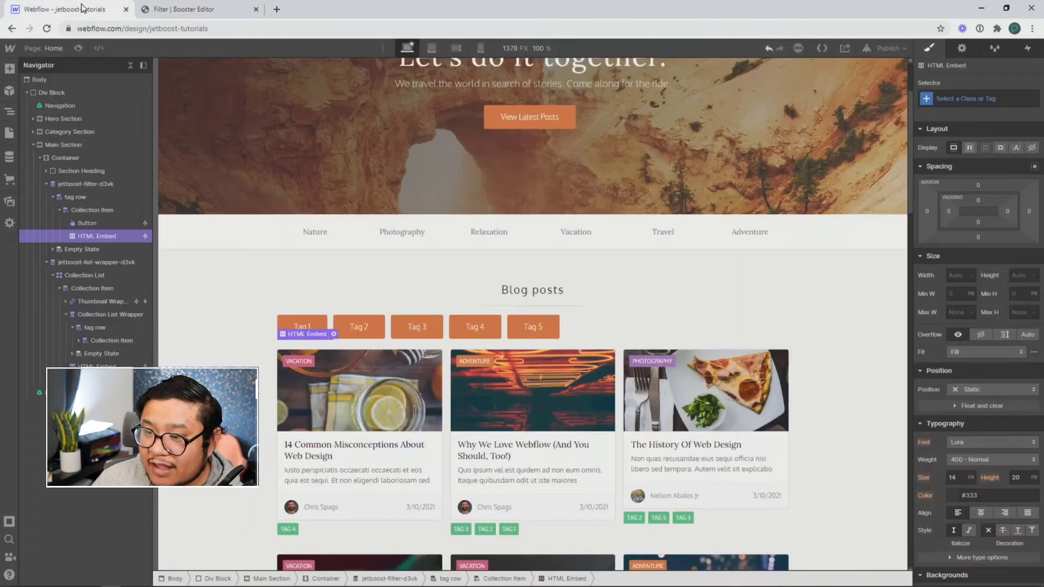
pyautogui.click(317, 326)
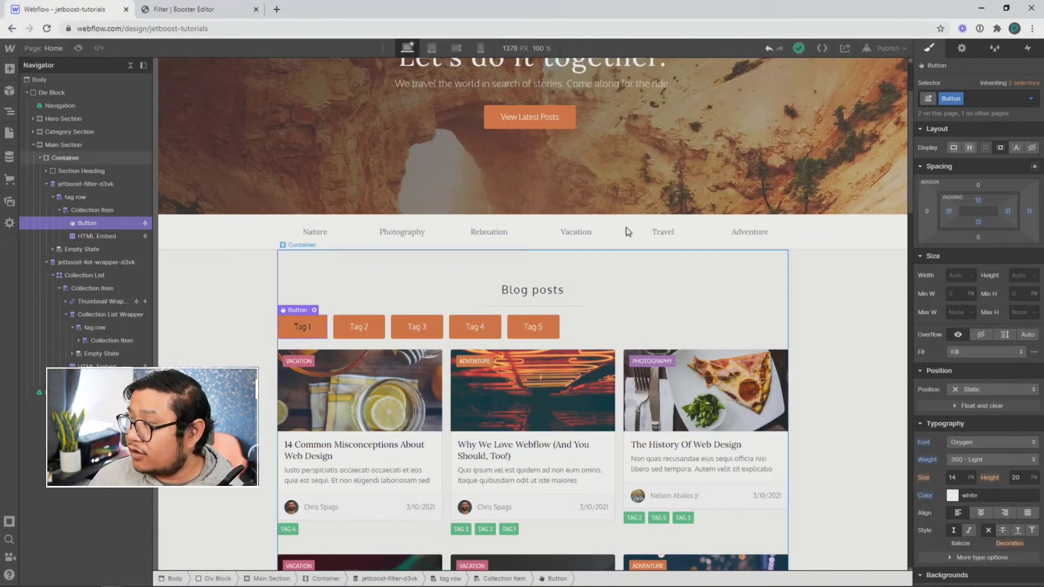
pyautogui.click(1000, 100)
pyautogui.hotkey('ctrl', 'v')
pyautogui.press('Return')
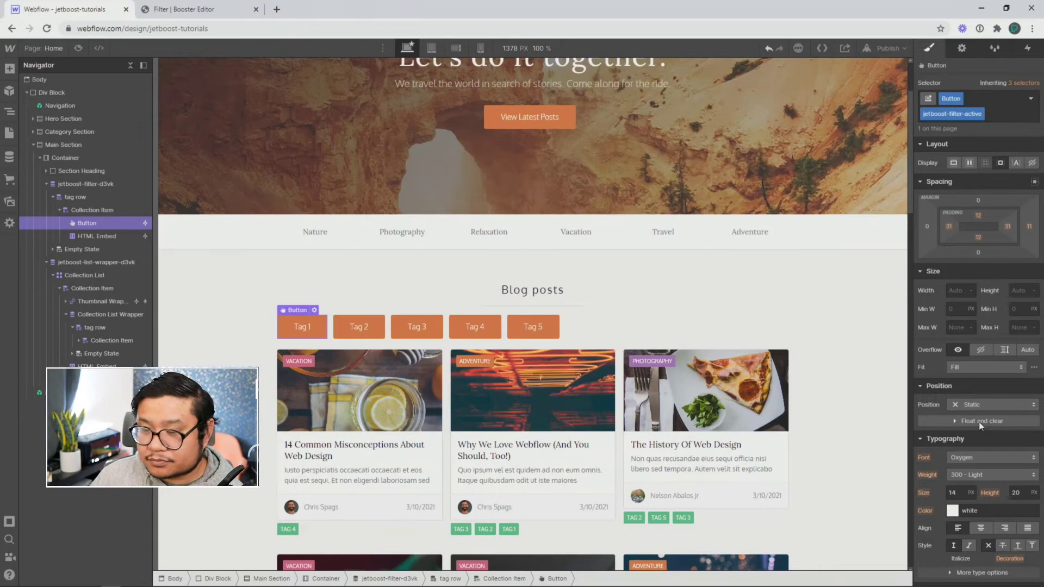
# Step: Give the jetboost-filter-active state a Medium Aquamarine background, then remove the combo class
pyautogui.scroll(-5, 978, 422)
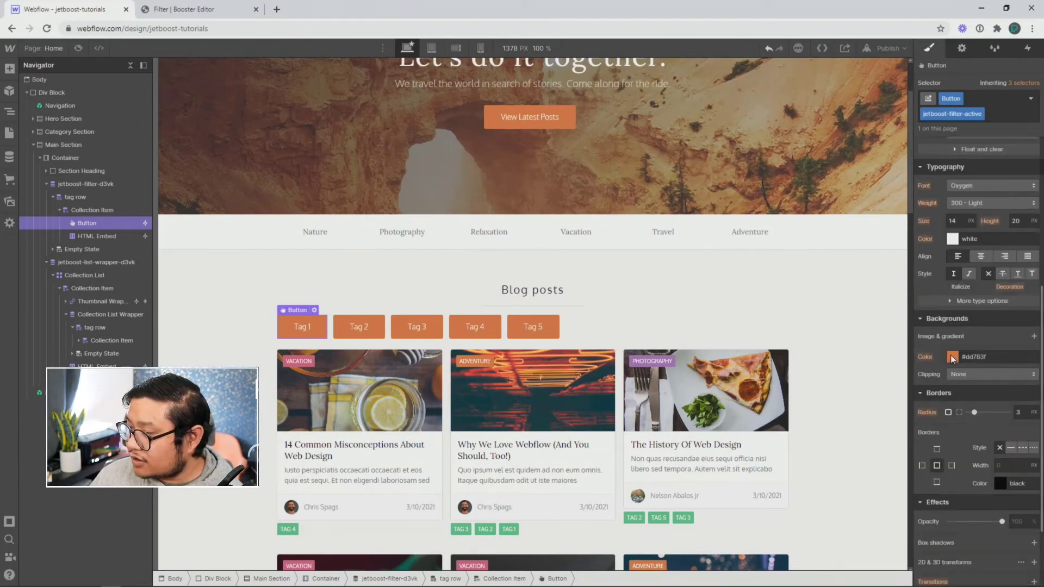
pyautogui.click(952, 357)
pyautogui.click(986, 527)
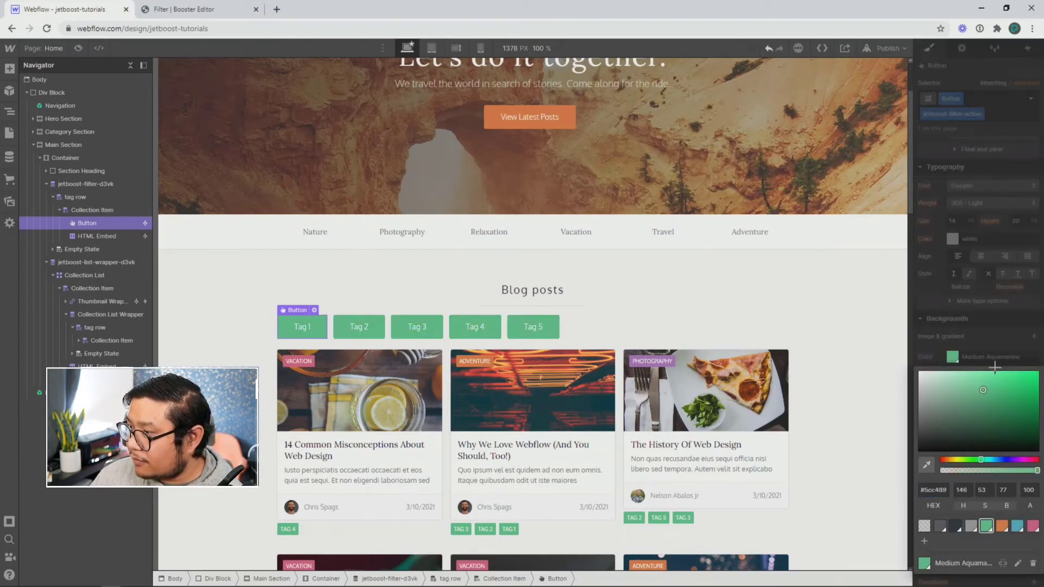
pyautogui.click(1005, 290)
pyautogui.scroll(5, 989, 199)
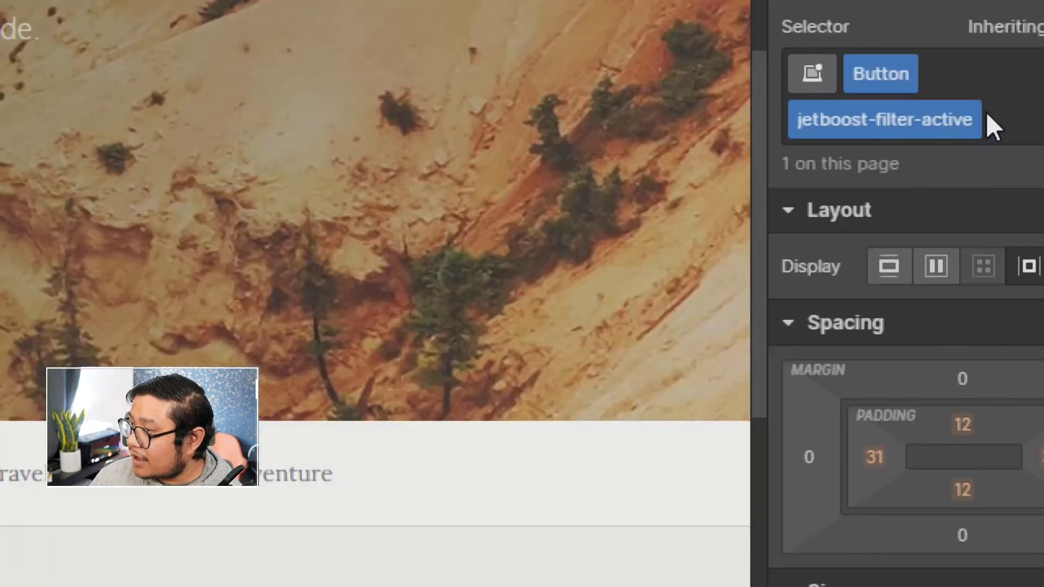
pyautogui.click(980, 115)
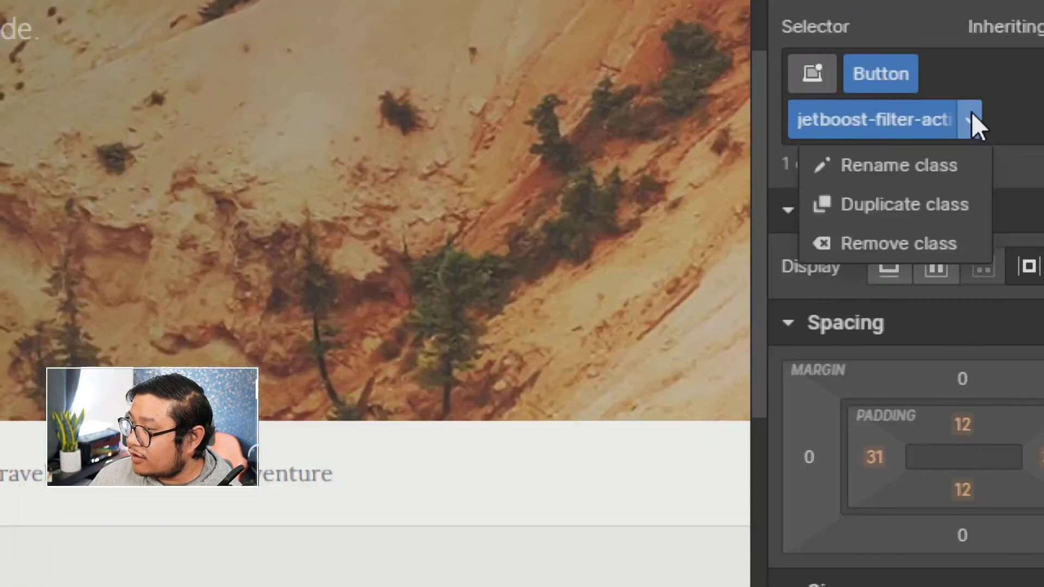
pyautogui.click(898, 240)
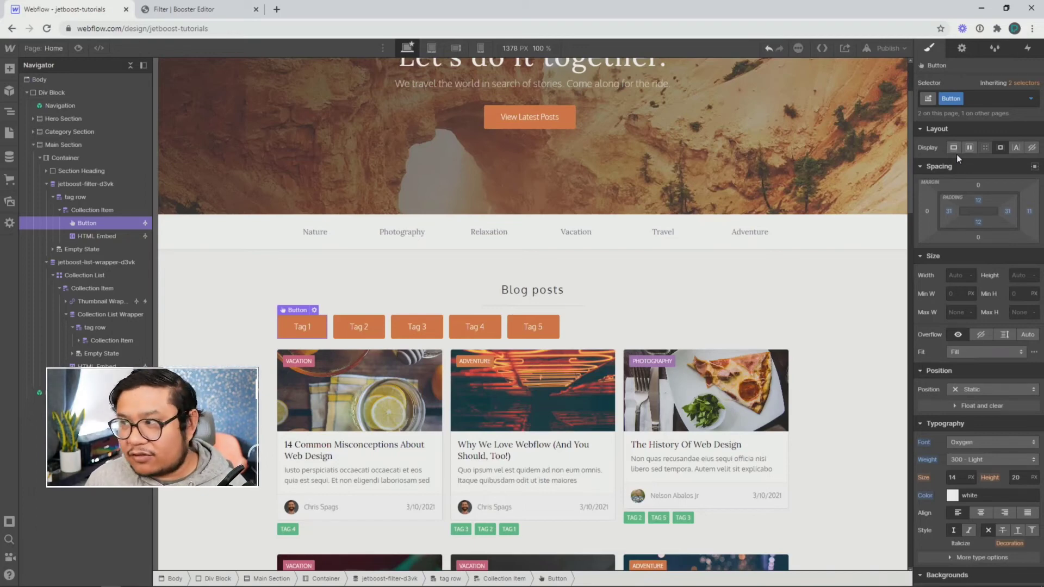
# Step: Publish the site to the staging domain
pyautogui.click(888, 48)
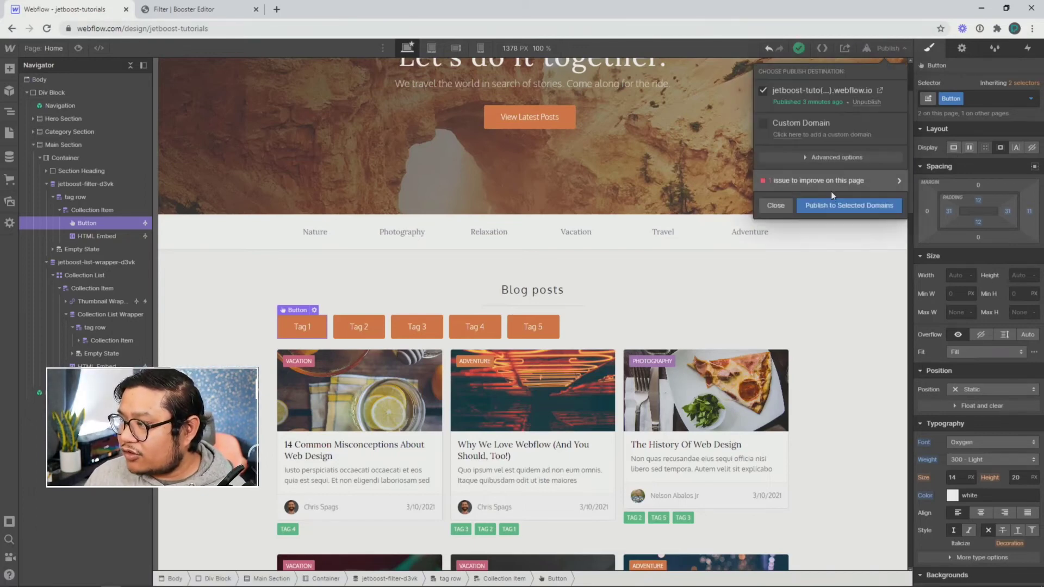
pyautogui.click(831, 205)
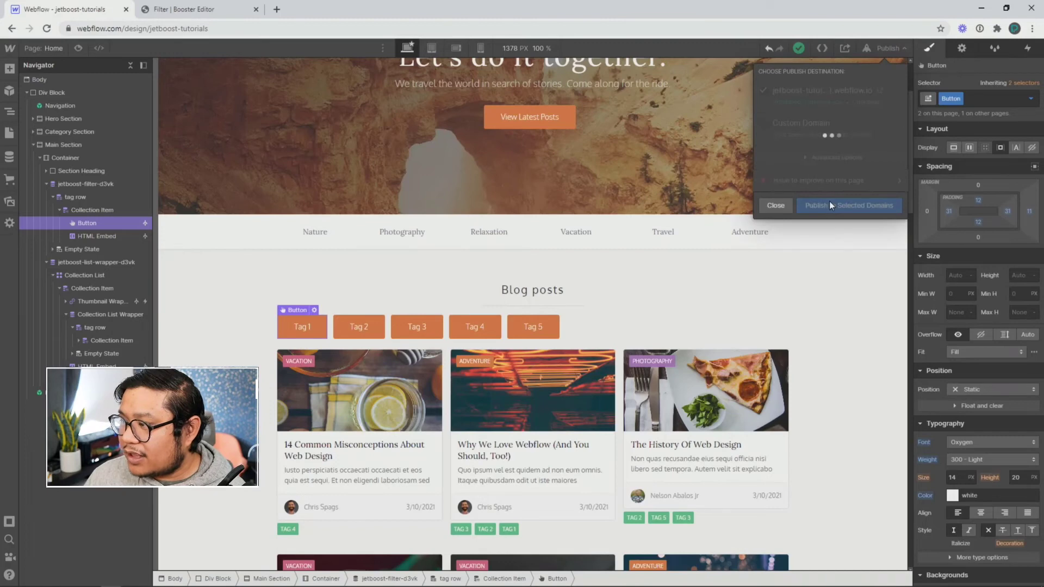
pyautogui.click(192, 11)
# Step: Test the filter setup, rename the booster 'Multi-ref filter', and open the staging site
pyautogui.click(463, 565)
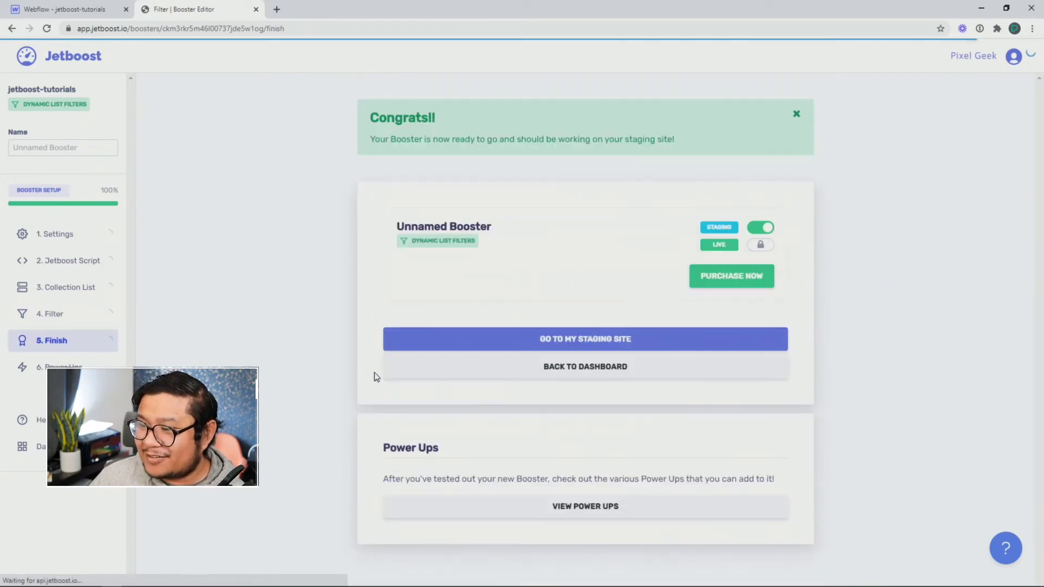
pyautogui.click(481, 226)
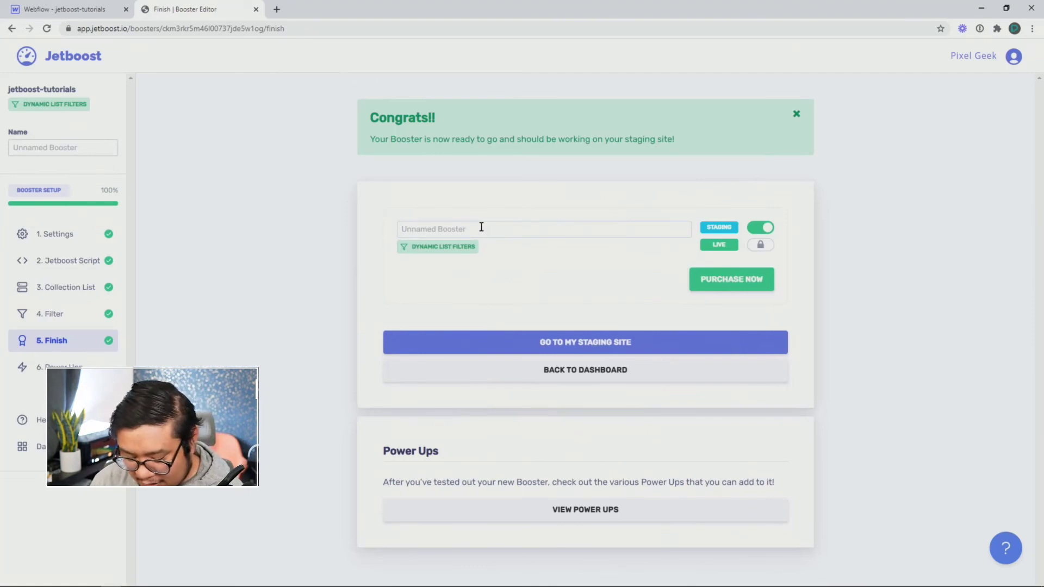
pyautogui.write('Multi-ref filter')
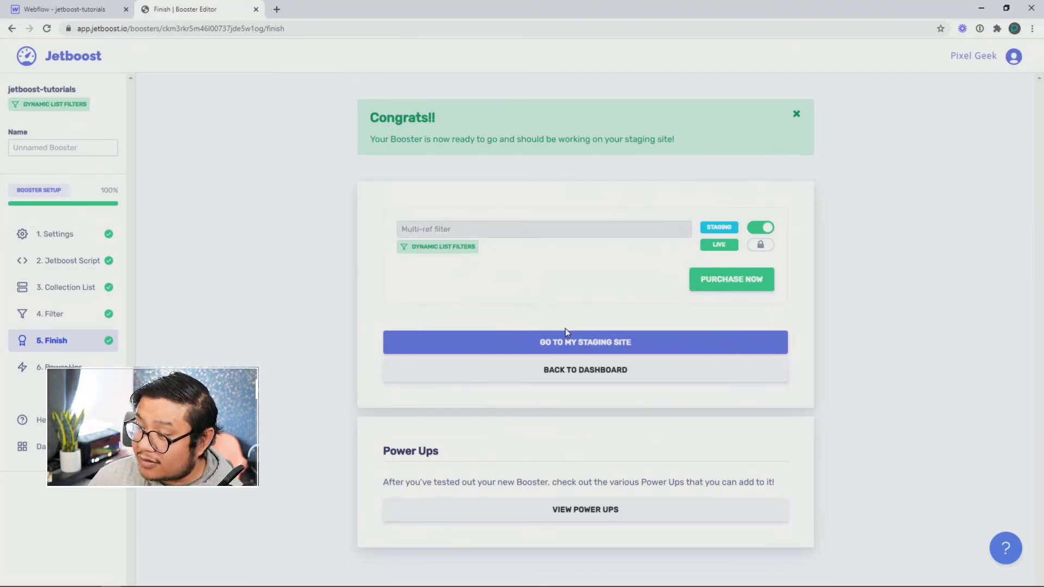
pyautogui.click(587, 338)
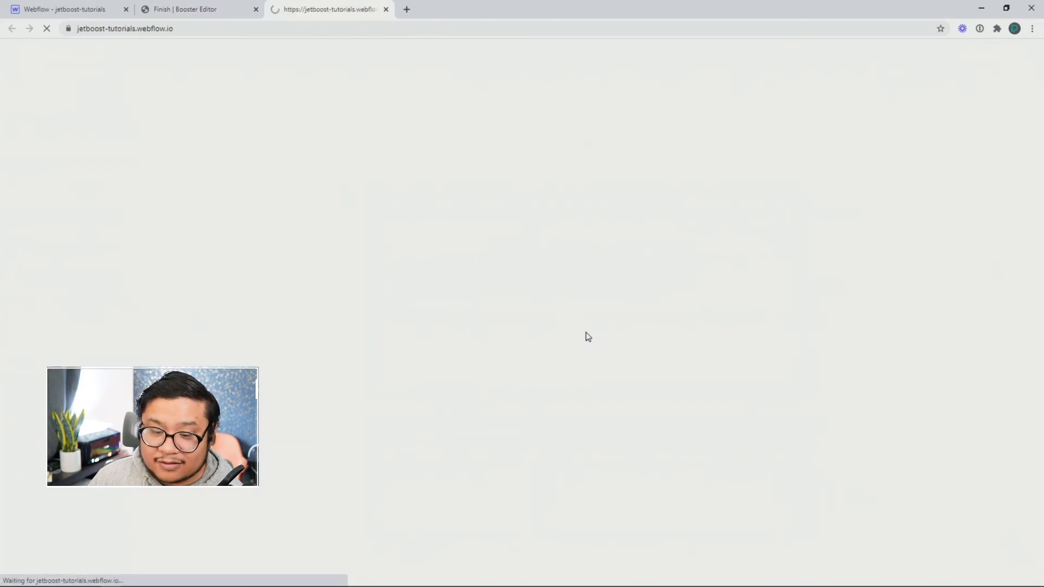
# Step: Turn on the Tag 1, Tag 3 and Tag 5 filters together on the Blog posts section
pyautogui.scroll(-3, 576, 371)
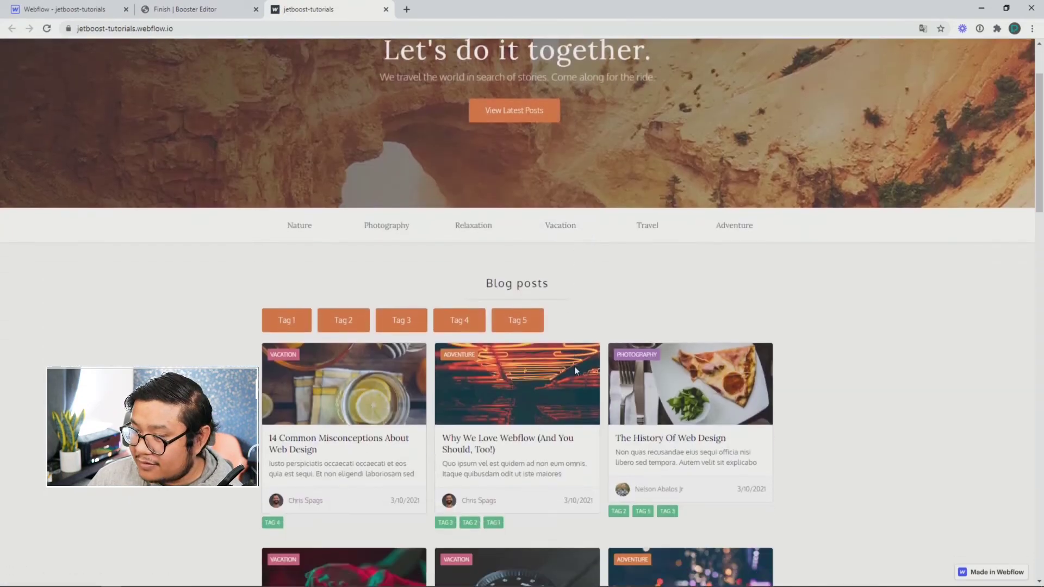
pyautogui.click(286, 260)
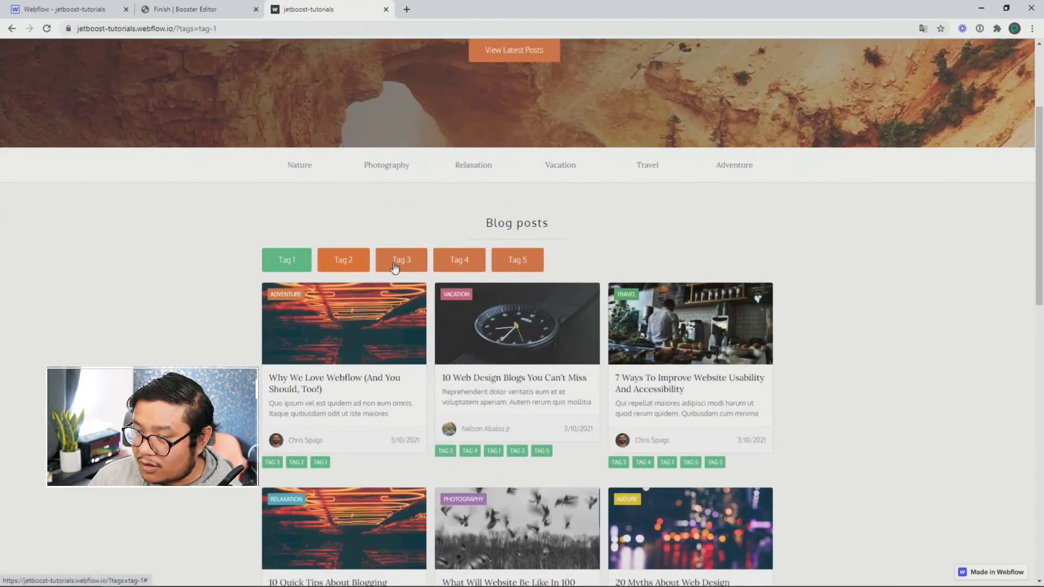
pyautogui.click(397, 267)
pyautogui.click(520, 267)
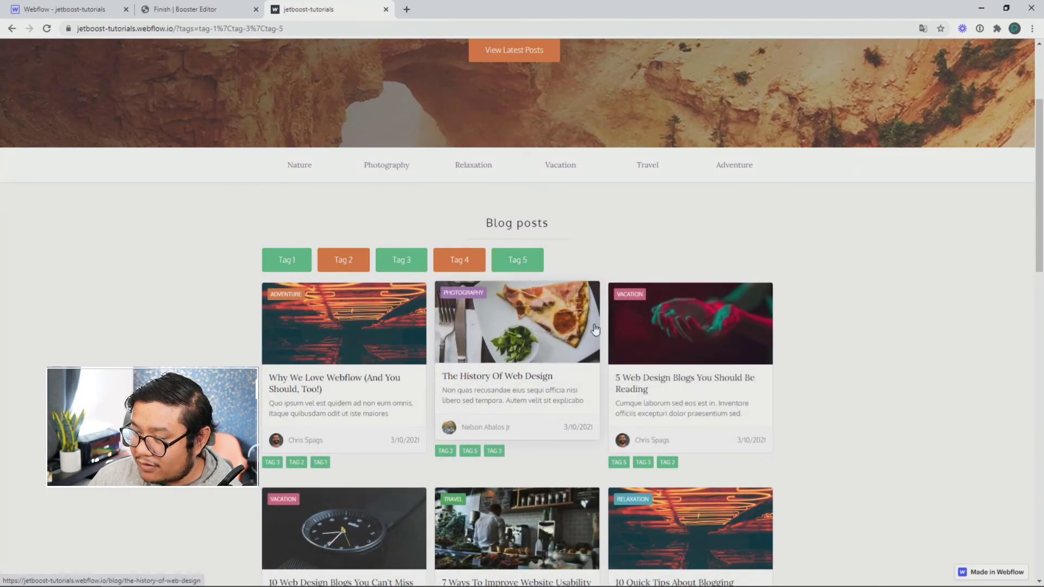
# Step: Toggle the tags off, filter by Tag 5, Tag 3 and Tag 2 singly, then clear all
pyautogui.scroll(-2, 564, 337)
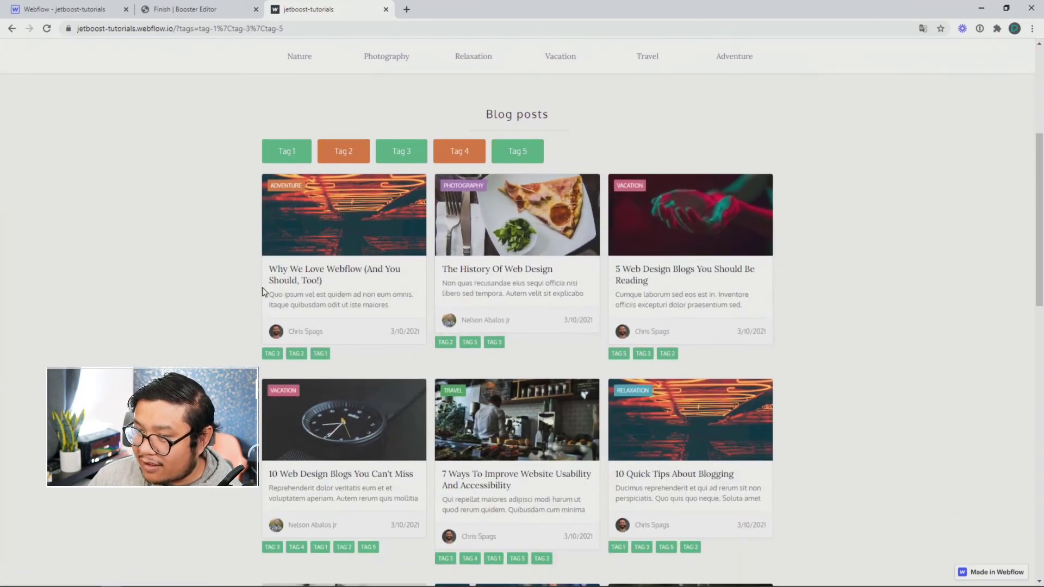
pyautogui.click(494, 158)
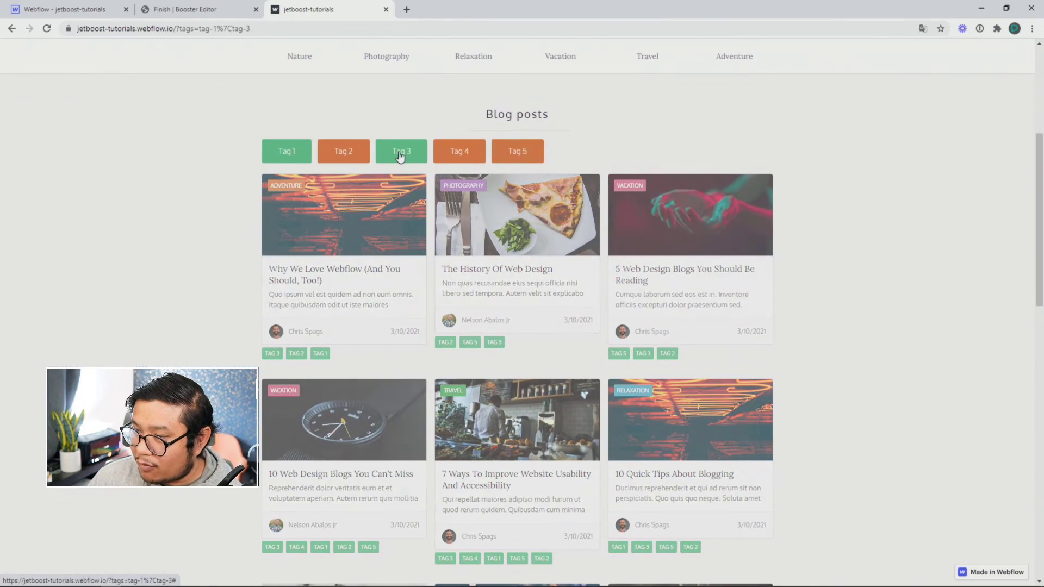
pyautogui.click(401, 153)
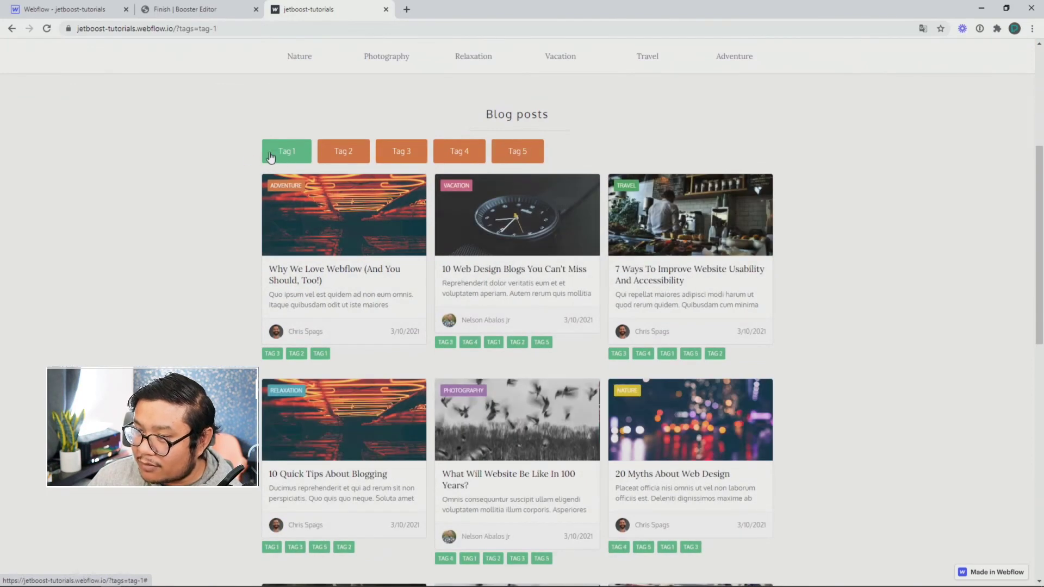
pyautogui.click(270, 157)
pyautogui.click(503, 163)
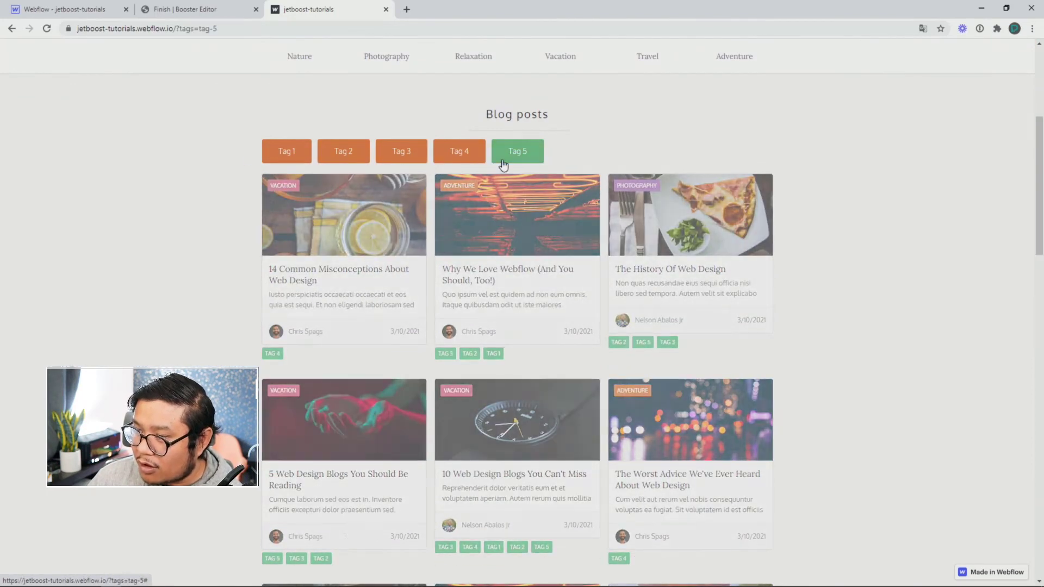
pyautogui.click(399, 152)
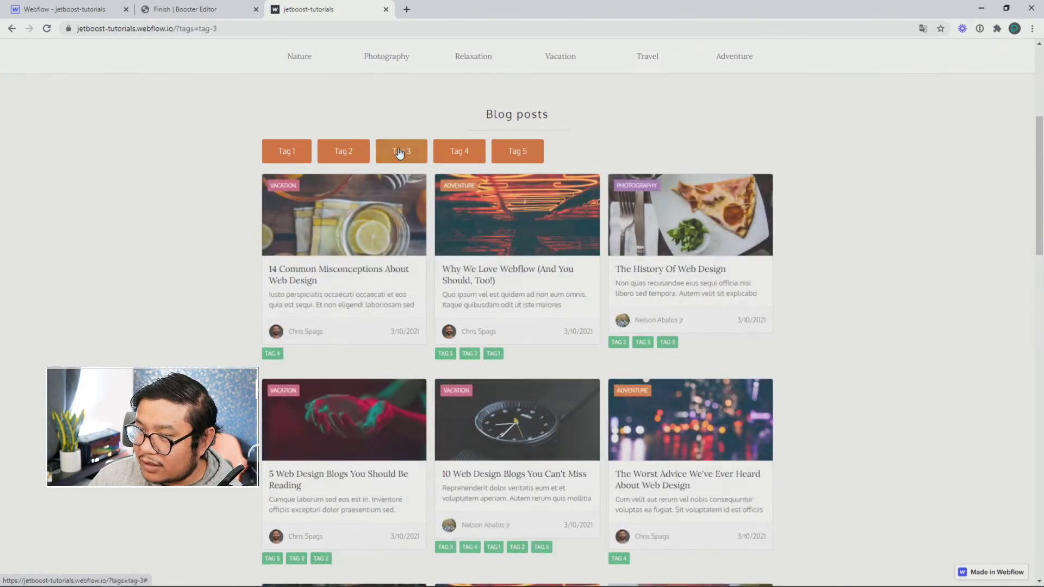
pyautogui.click(342, 155)
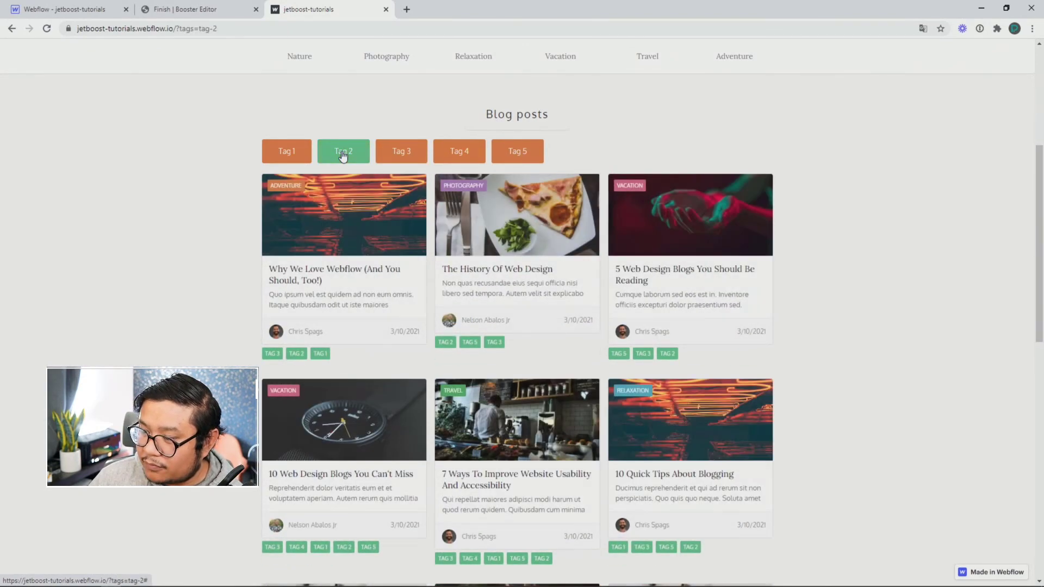
pyautogui.click(338, 156)
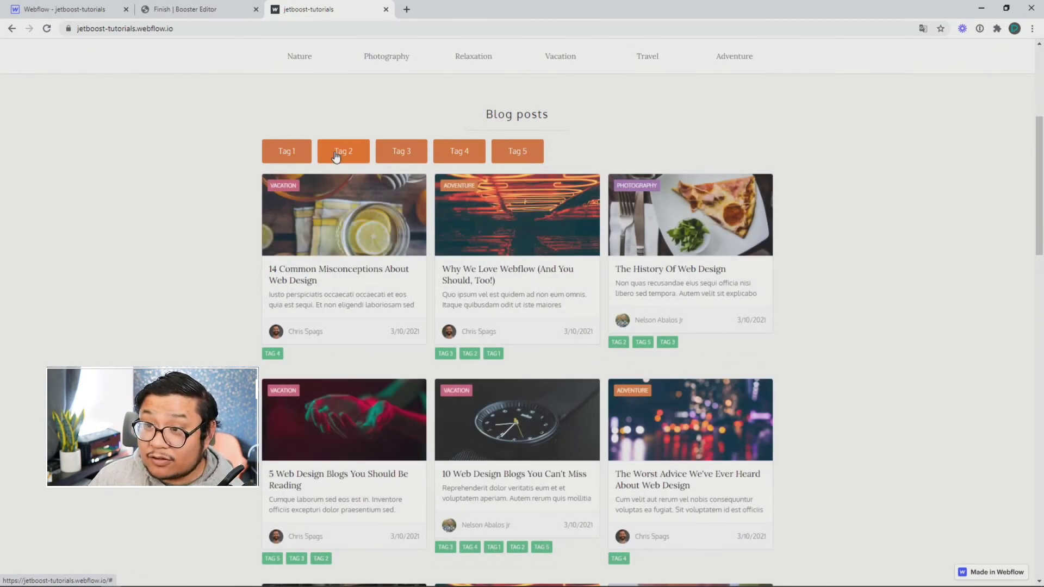